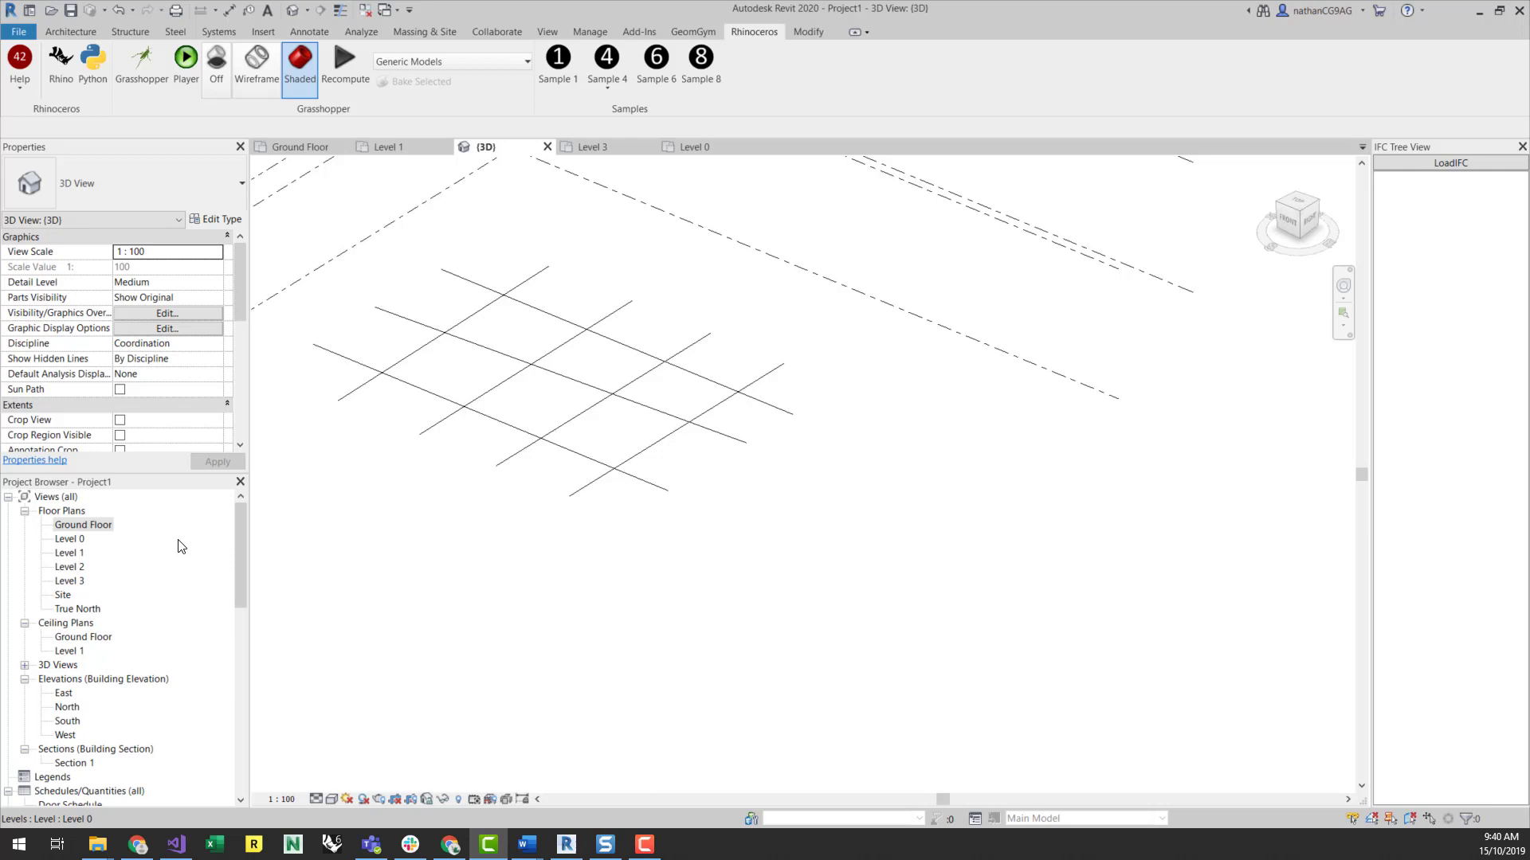
Step: Switch to Rhino, minimize Grasshopper and draw a closed degree-3 rounded curve around the gridlines in the Top view
click(64, 71)
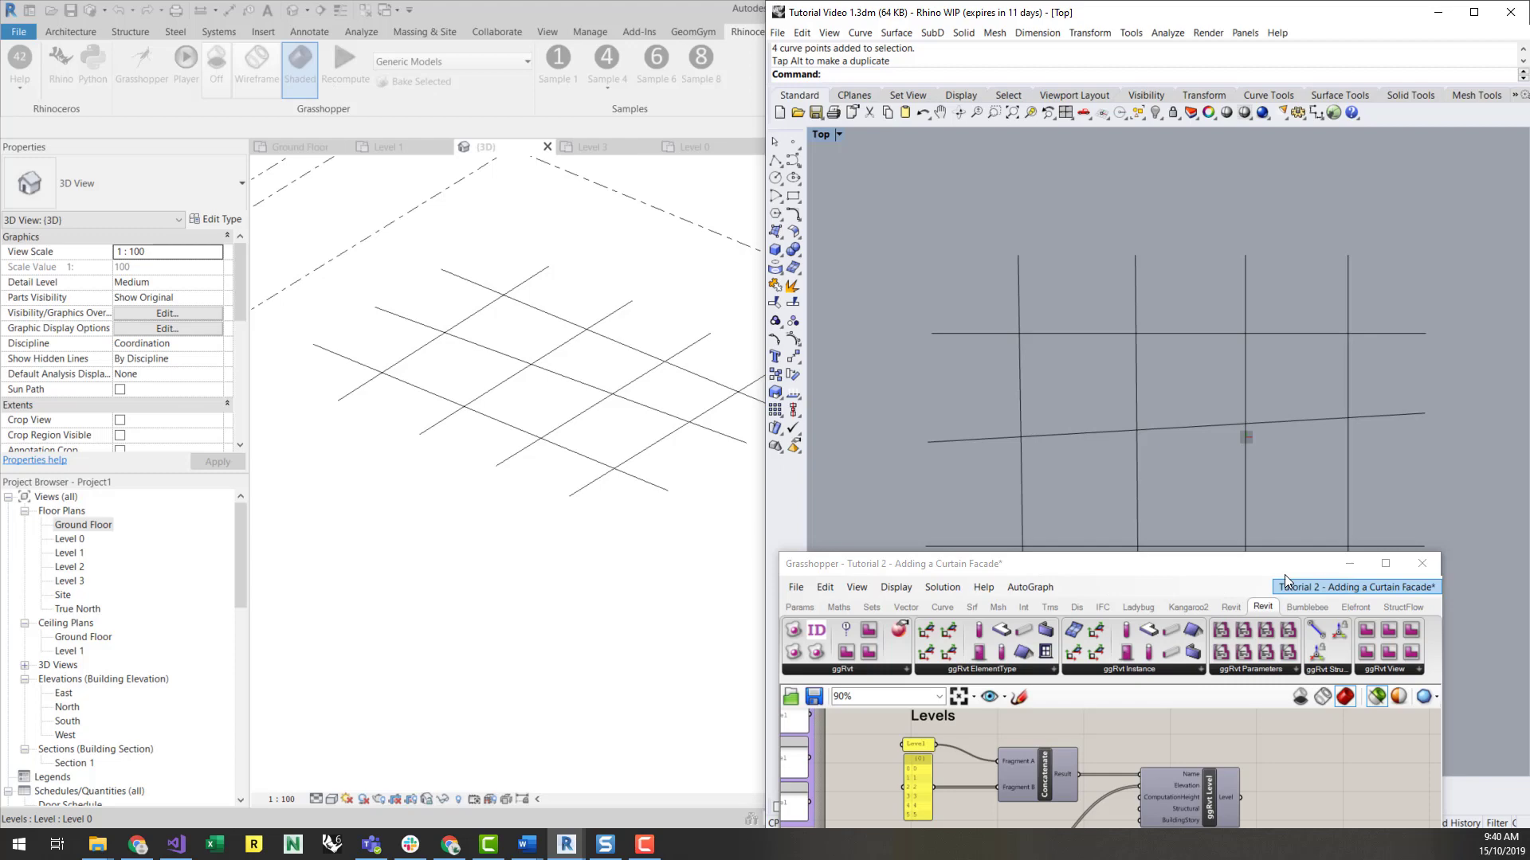
click(1349, 564)
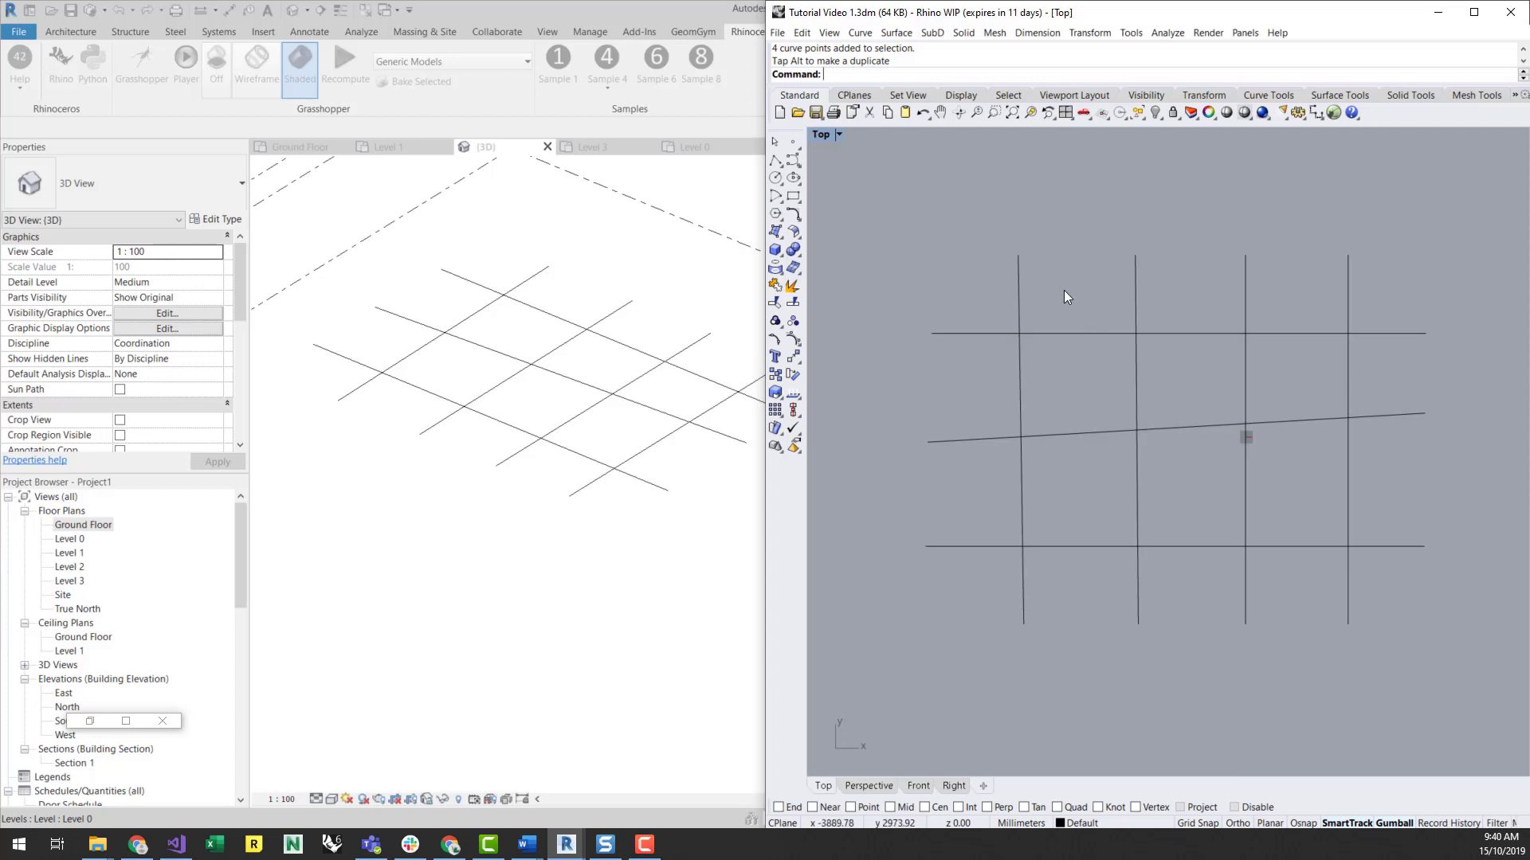
click(792, 162)
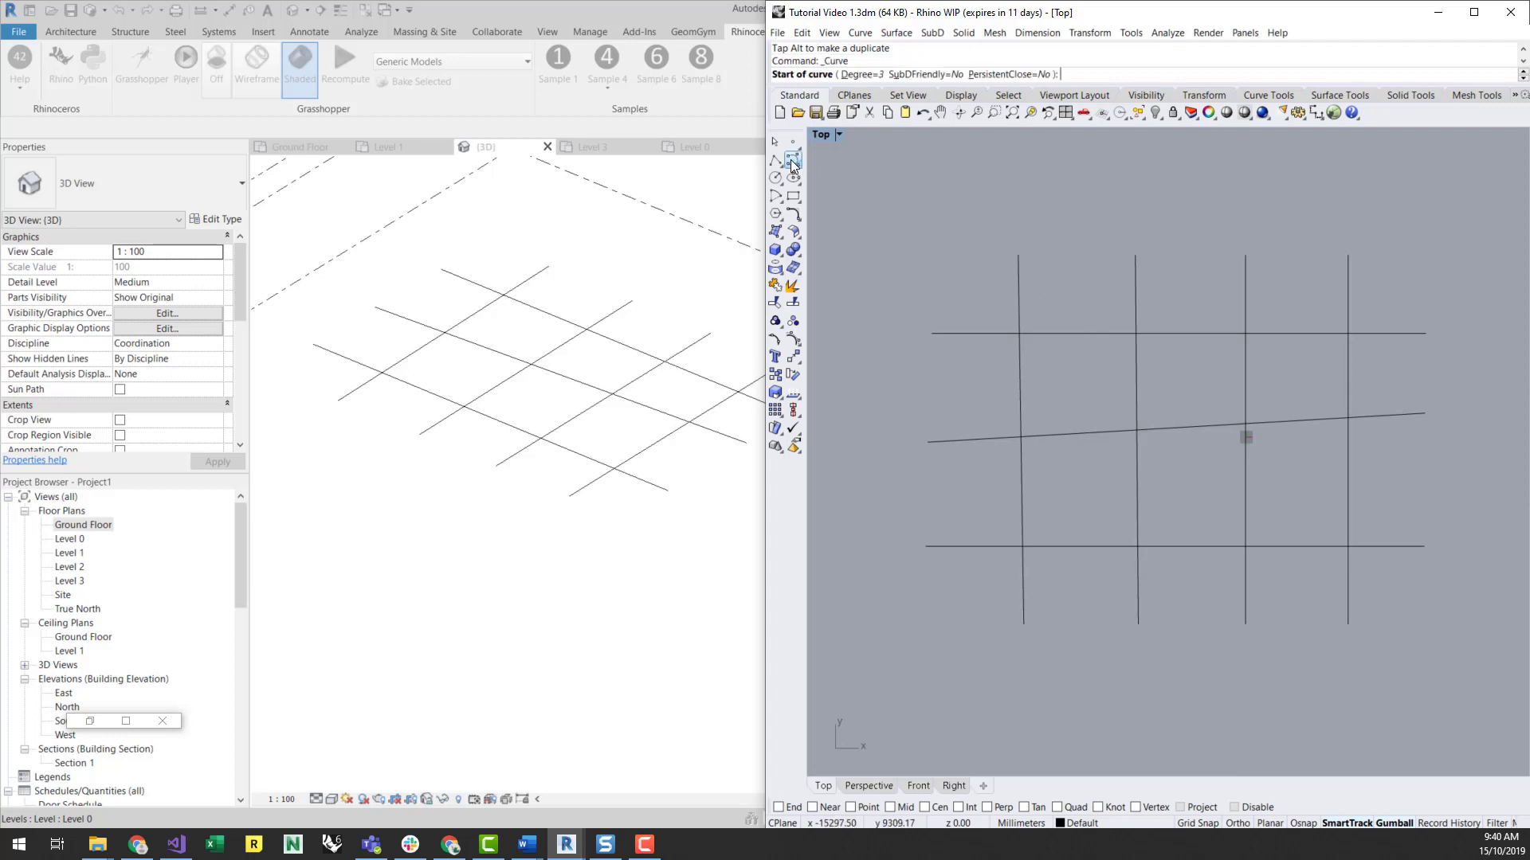
click(1061, 295)
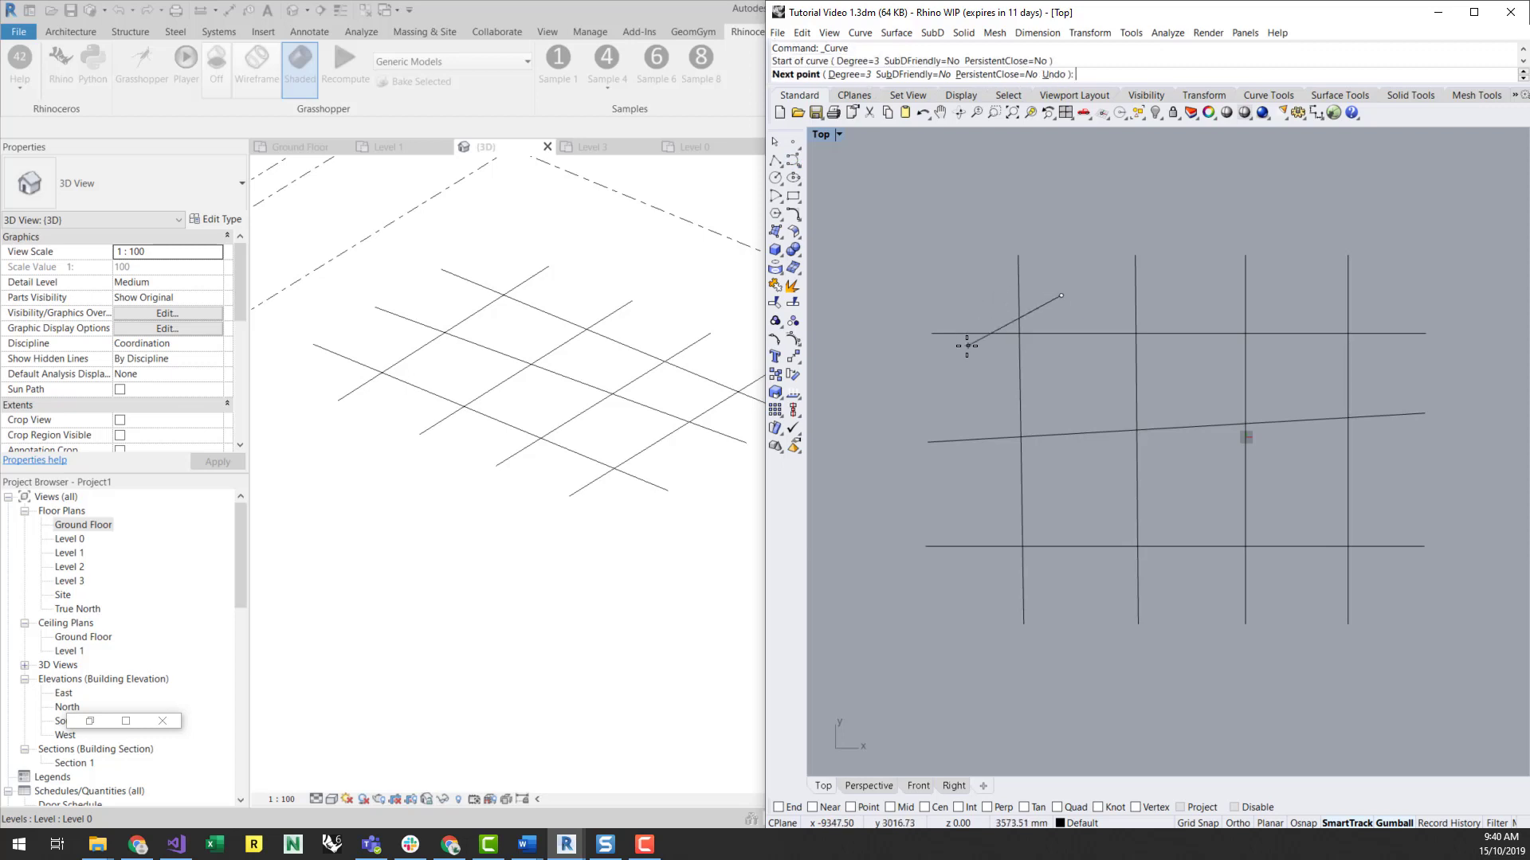
click(967, 345)
click(967, 504)
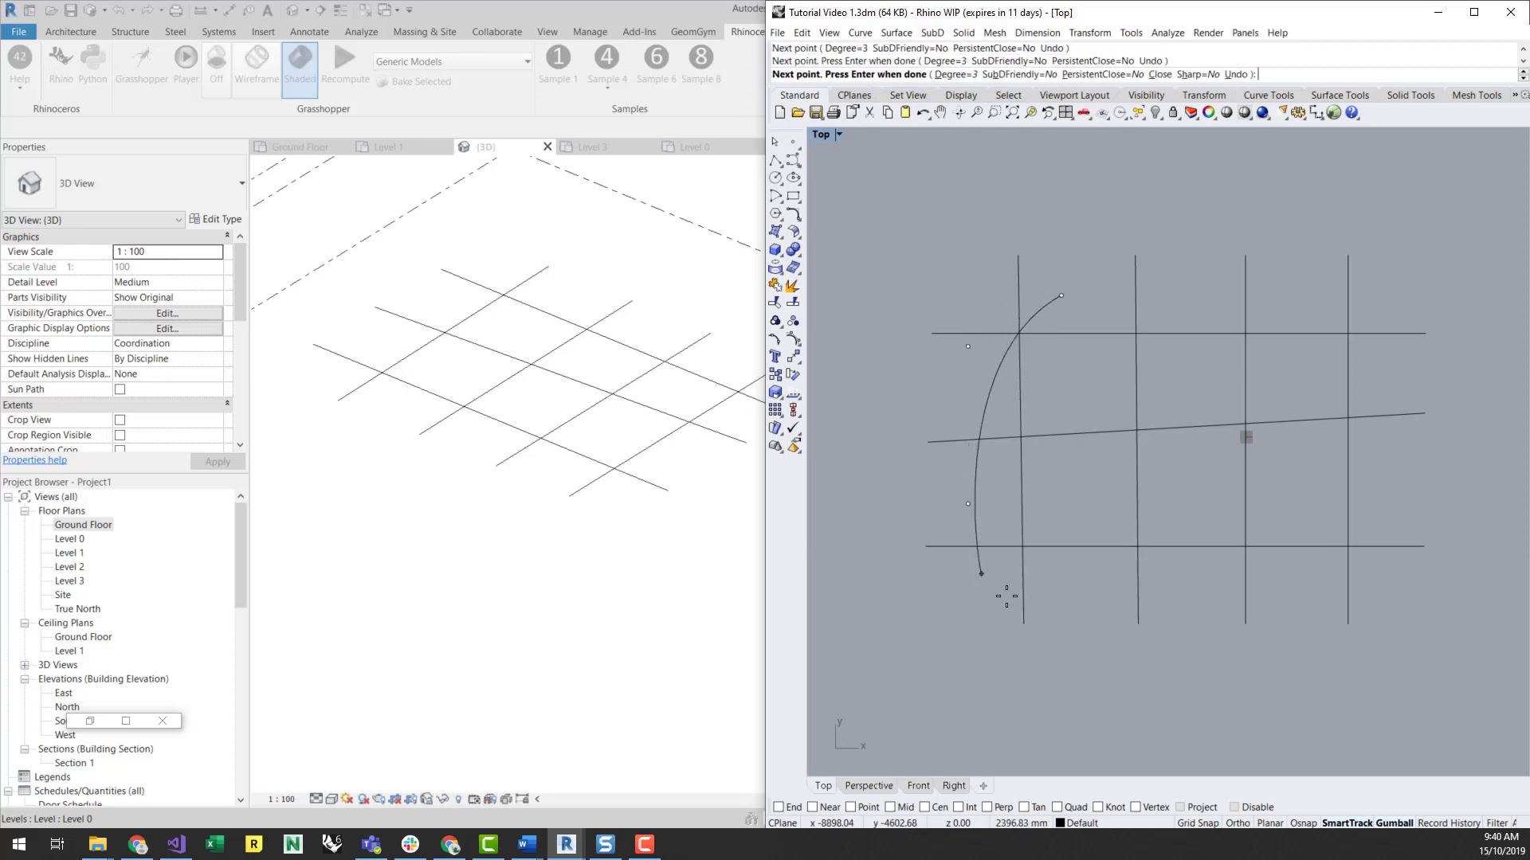
click(1005, 588)
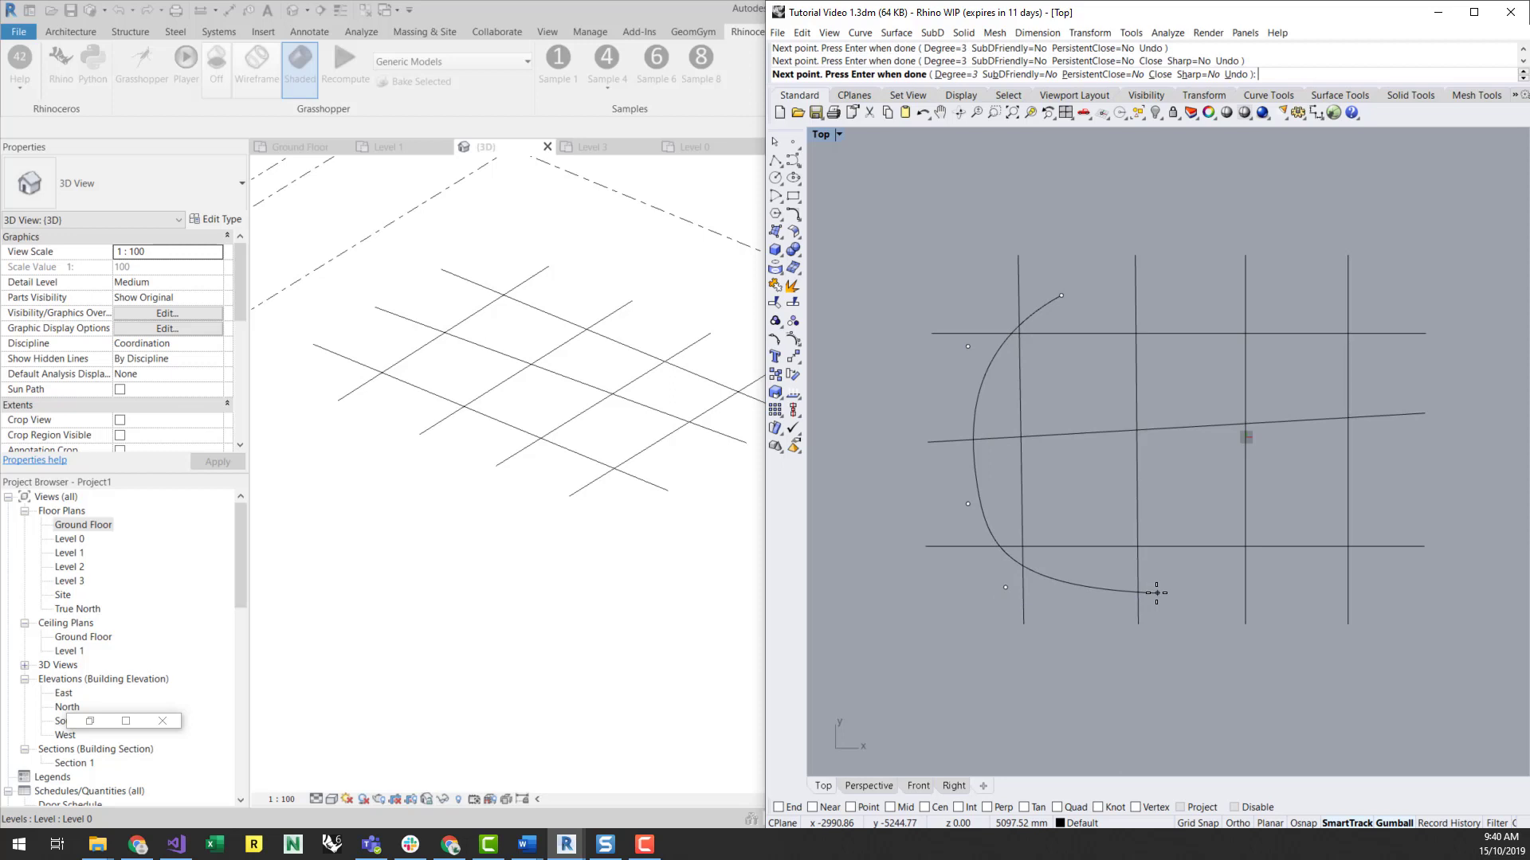
click(1157, 593)
click(1379, 593)
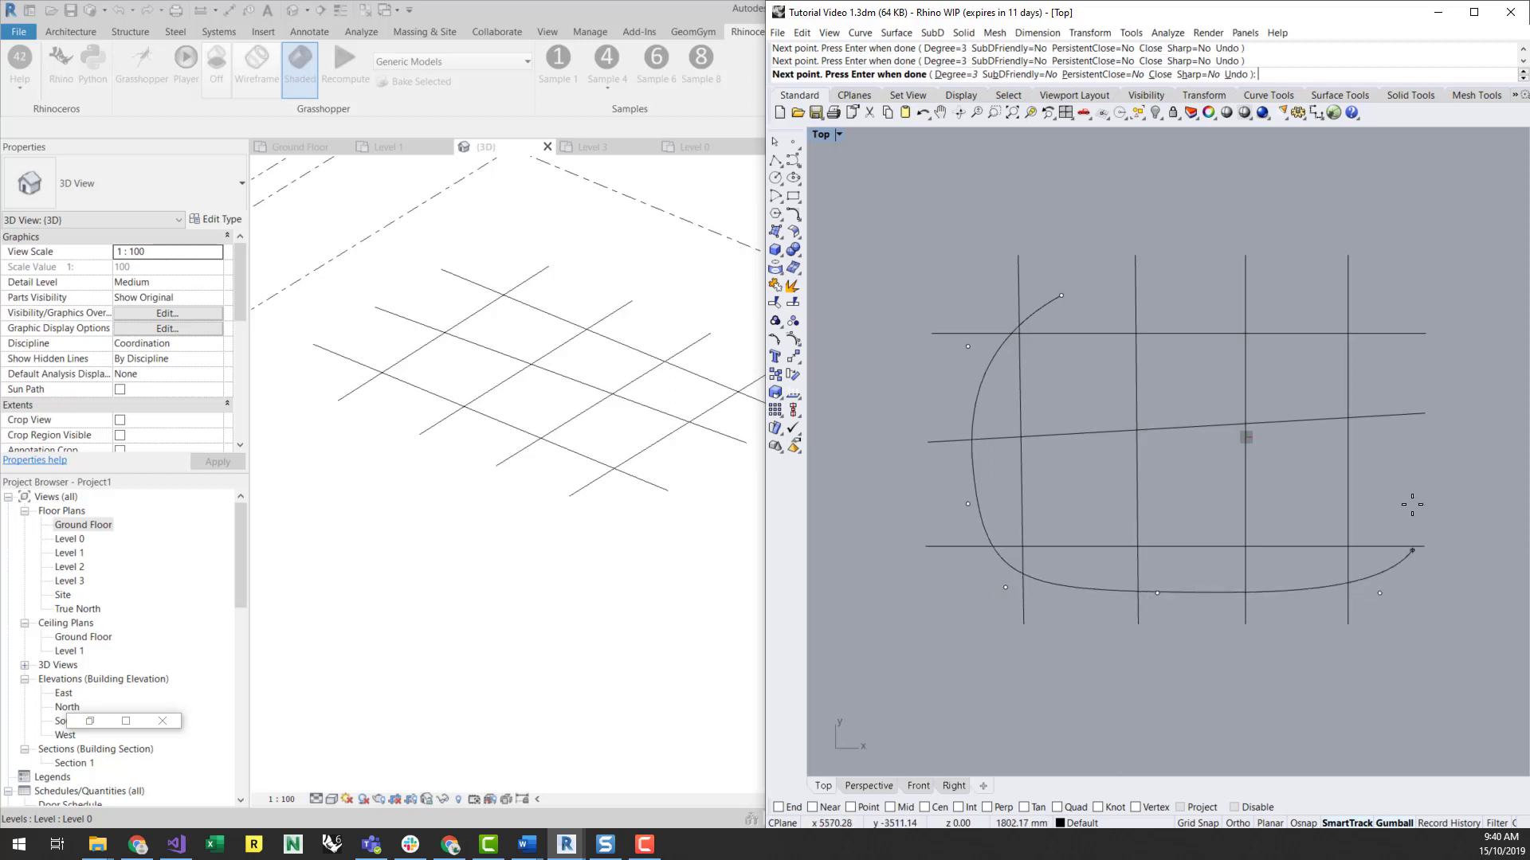
click(1407, 489)
click(1393, 379)
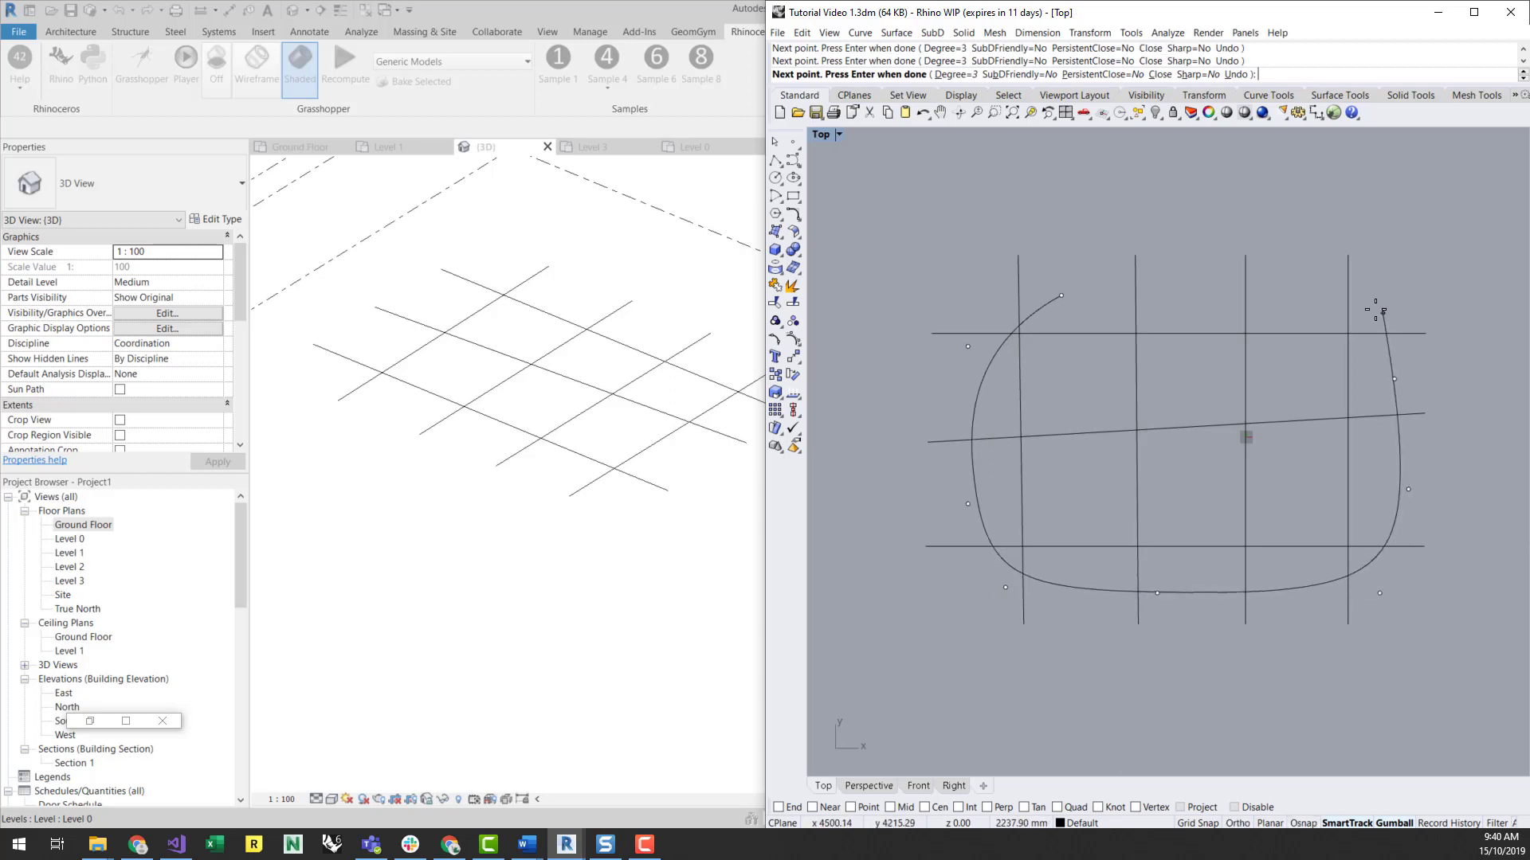
click(1375, 309)
click(1256, 302)
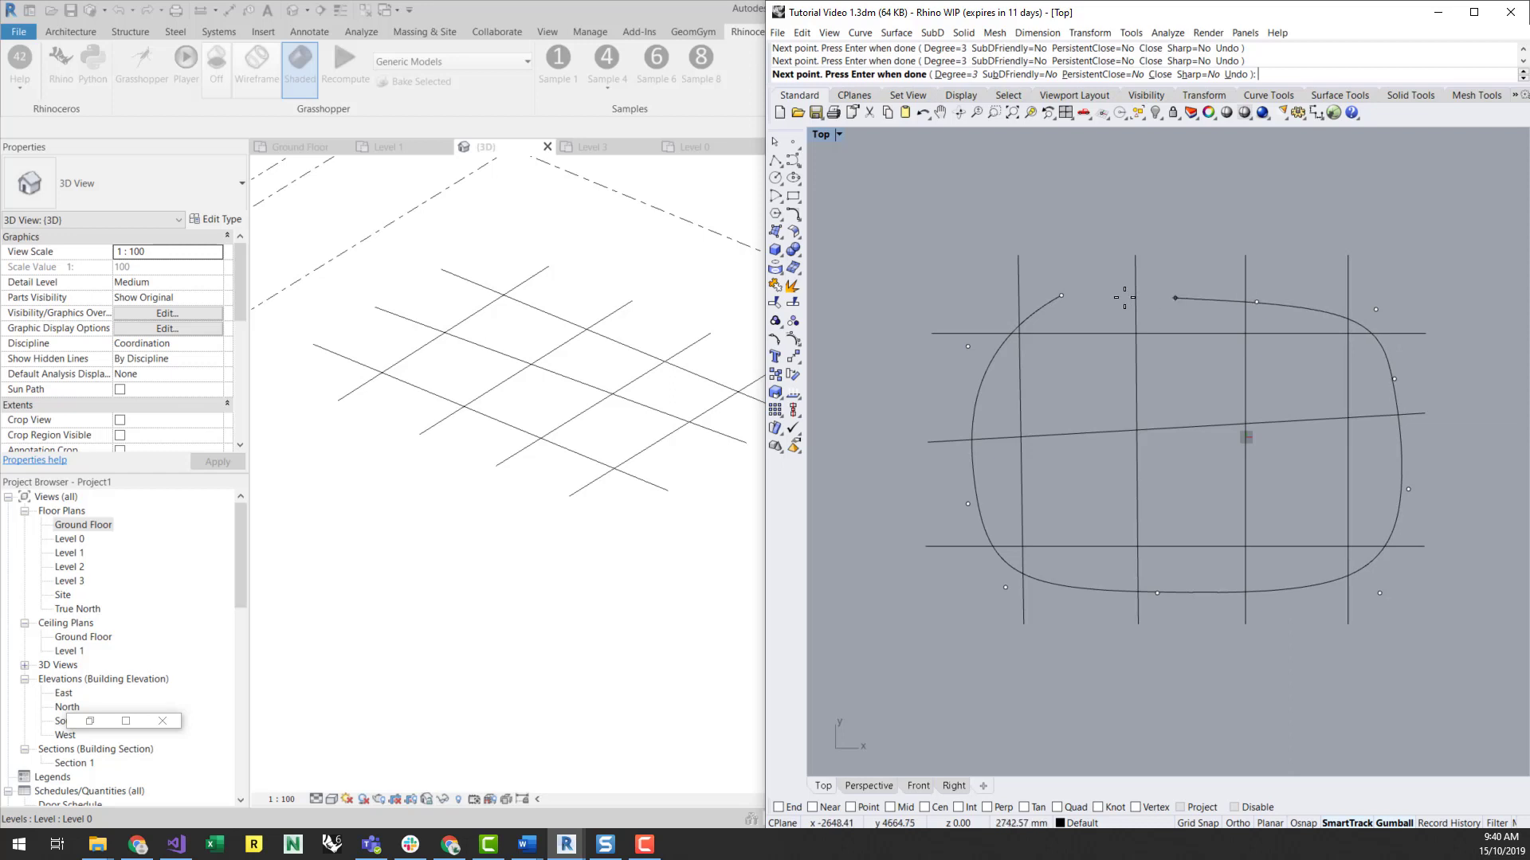
click(1062, 292)
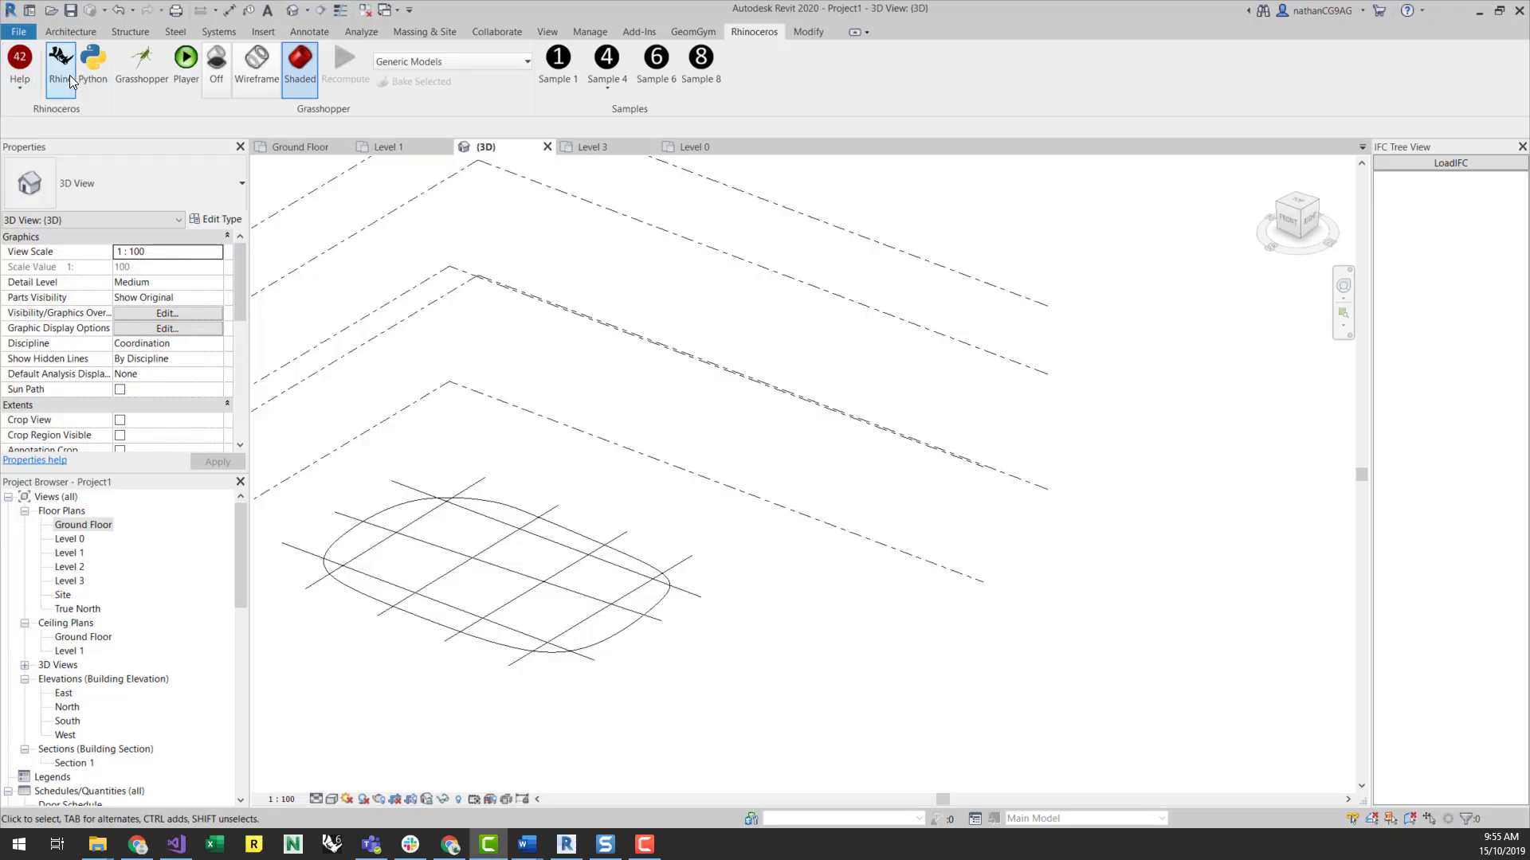
Step: Switch to Rhino and open the Grasshopper definition "Tutorial 2 - Adding a Curtain Facade.gh" from the Files folder
click(69, 75)
click(783, 438)
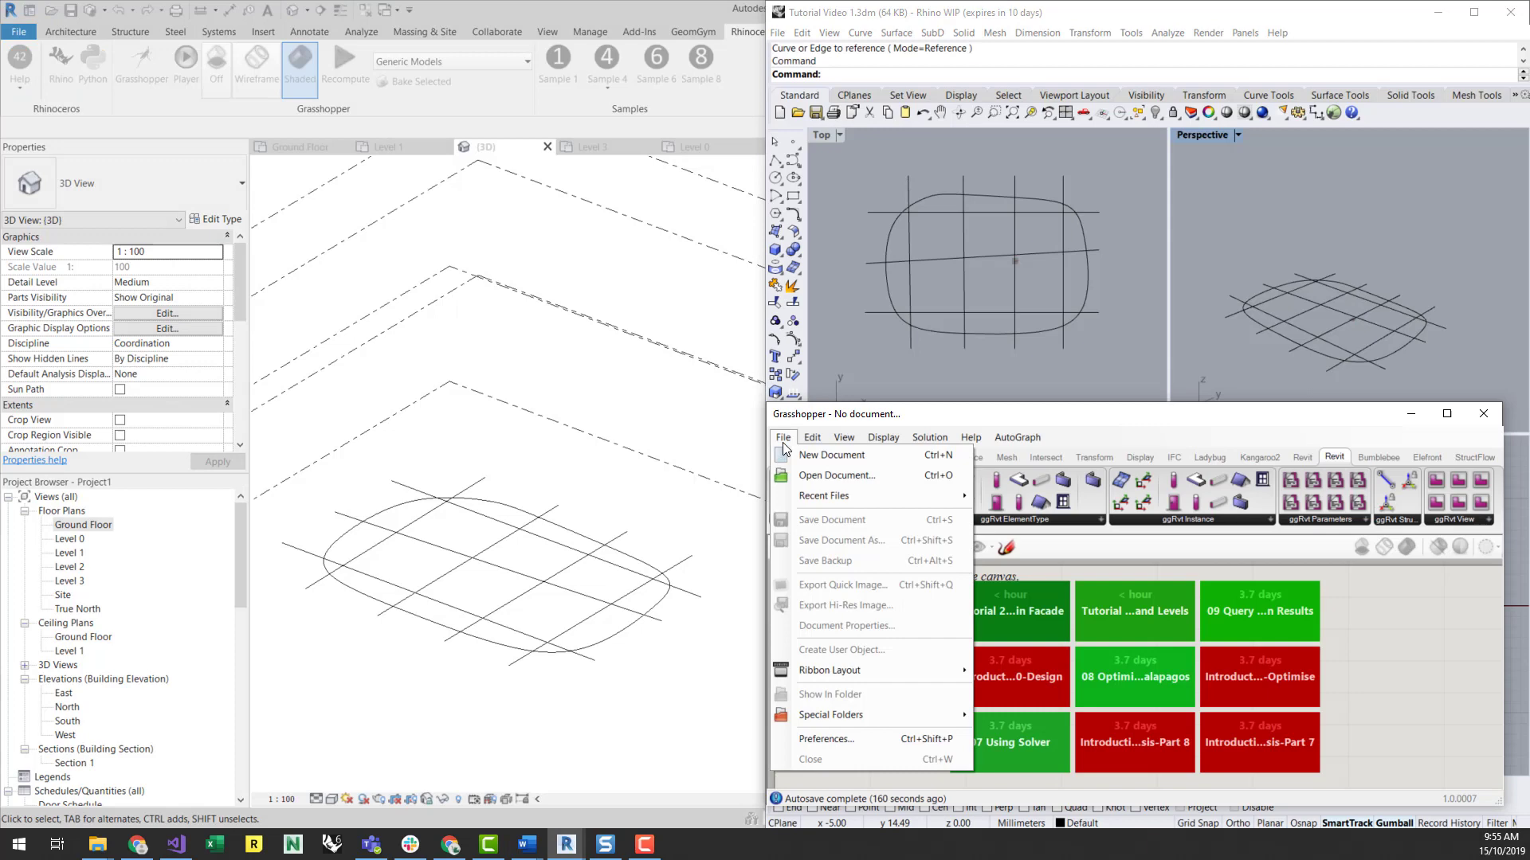
click(864, 476)
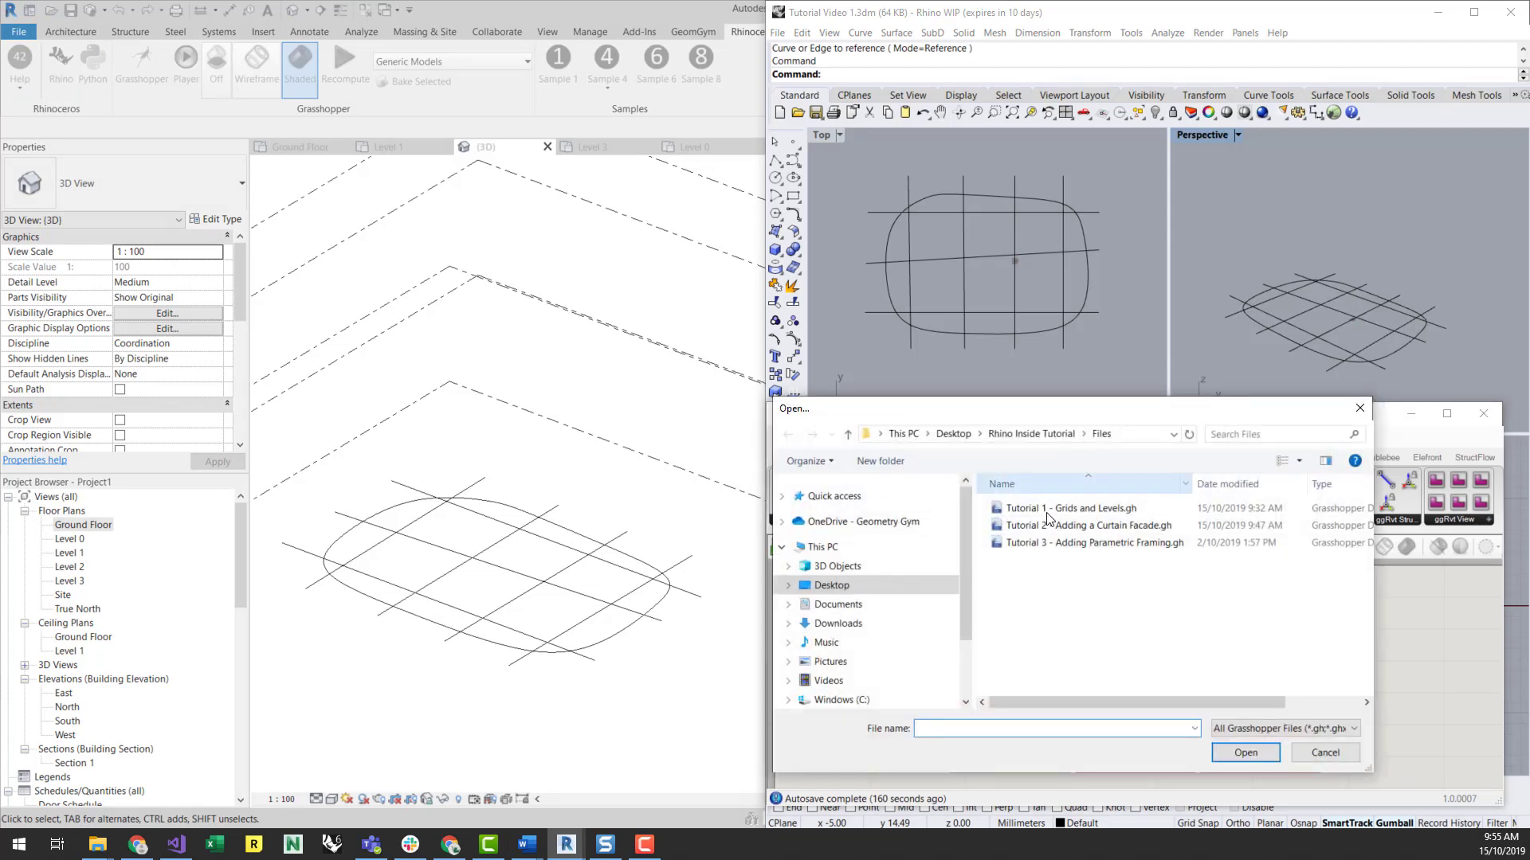
click(1089, 526)
click(1247, 752)
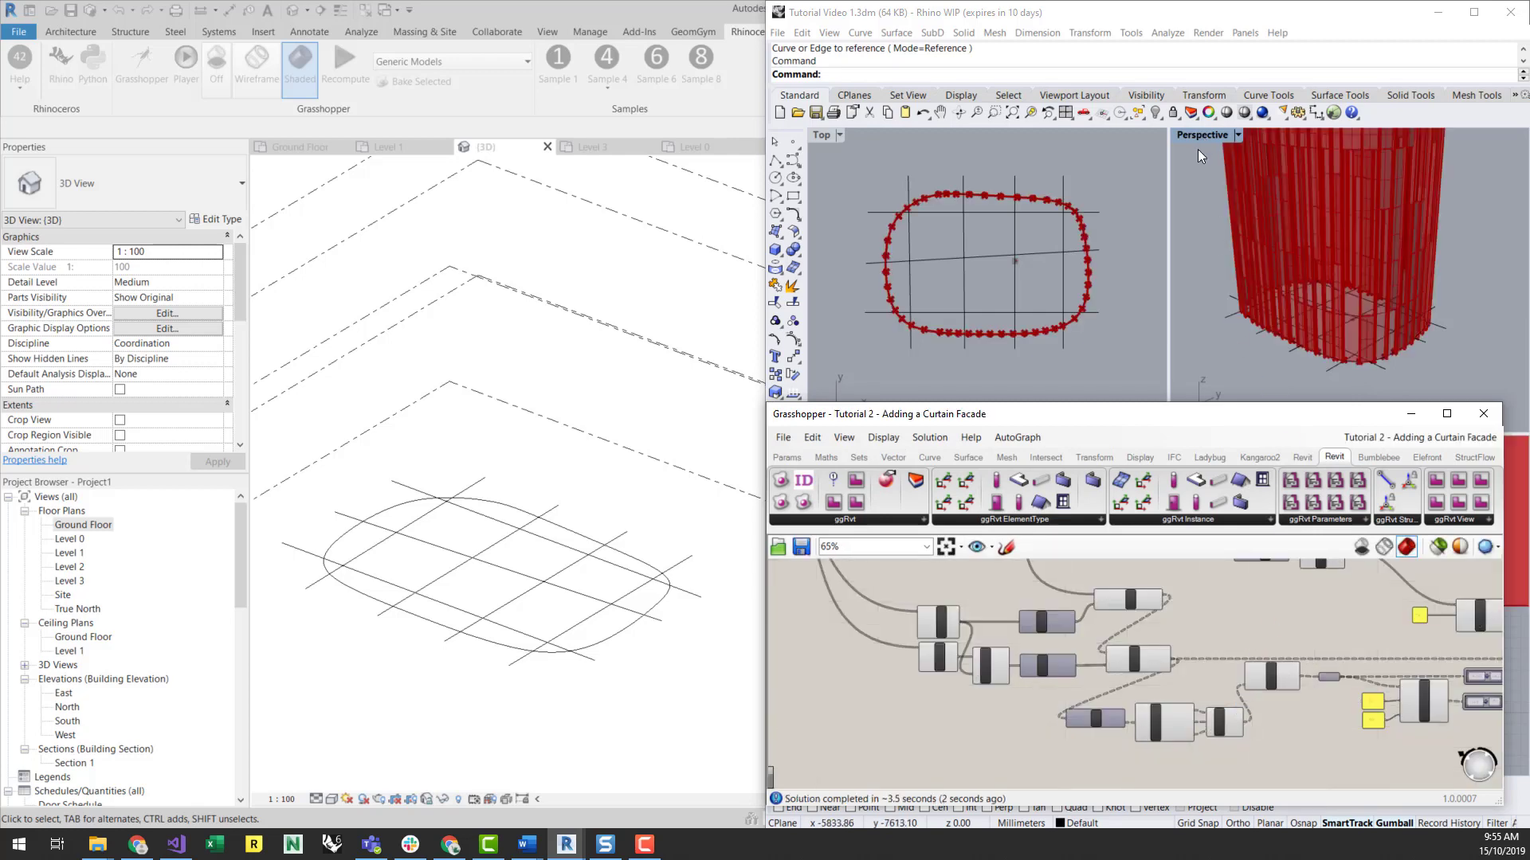
Step: Examine the facade in the Perspective view and the Random, Pick'n'Choose, Amplitude and Extrude components that generate its panels
scroll(1197, 279, down, 3)
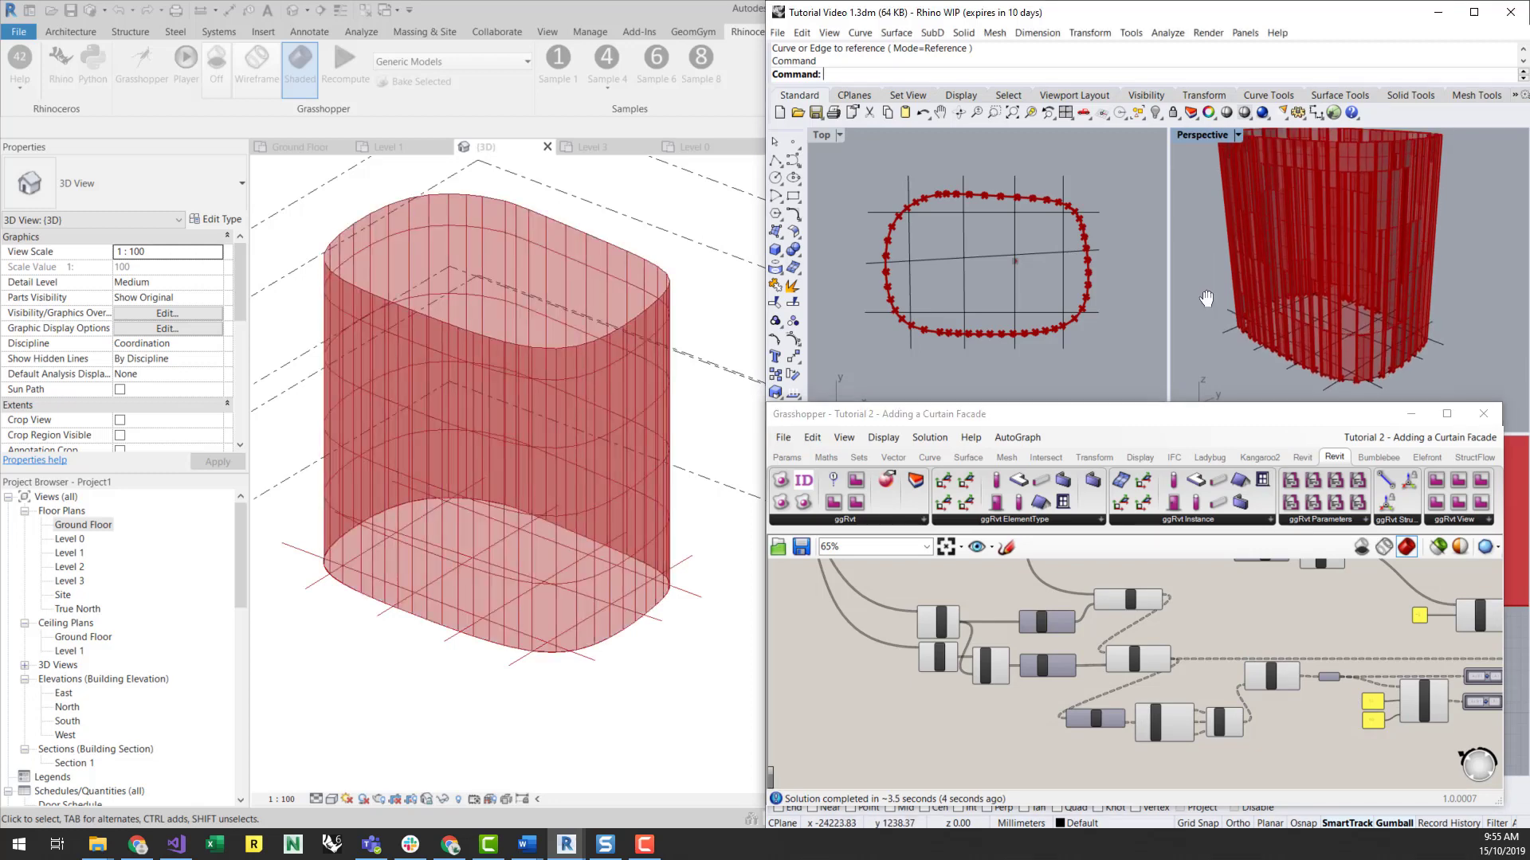
scroll(1200, 301, down, 3)
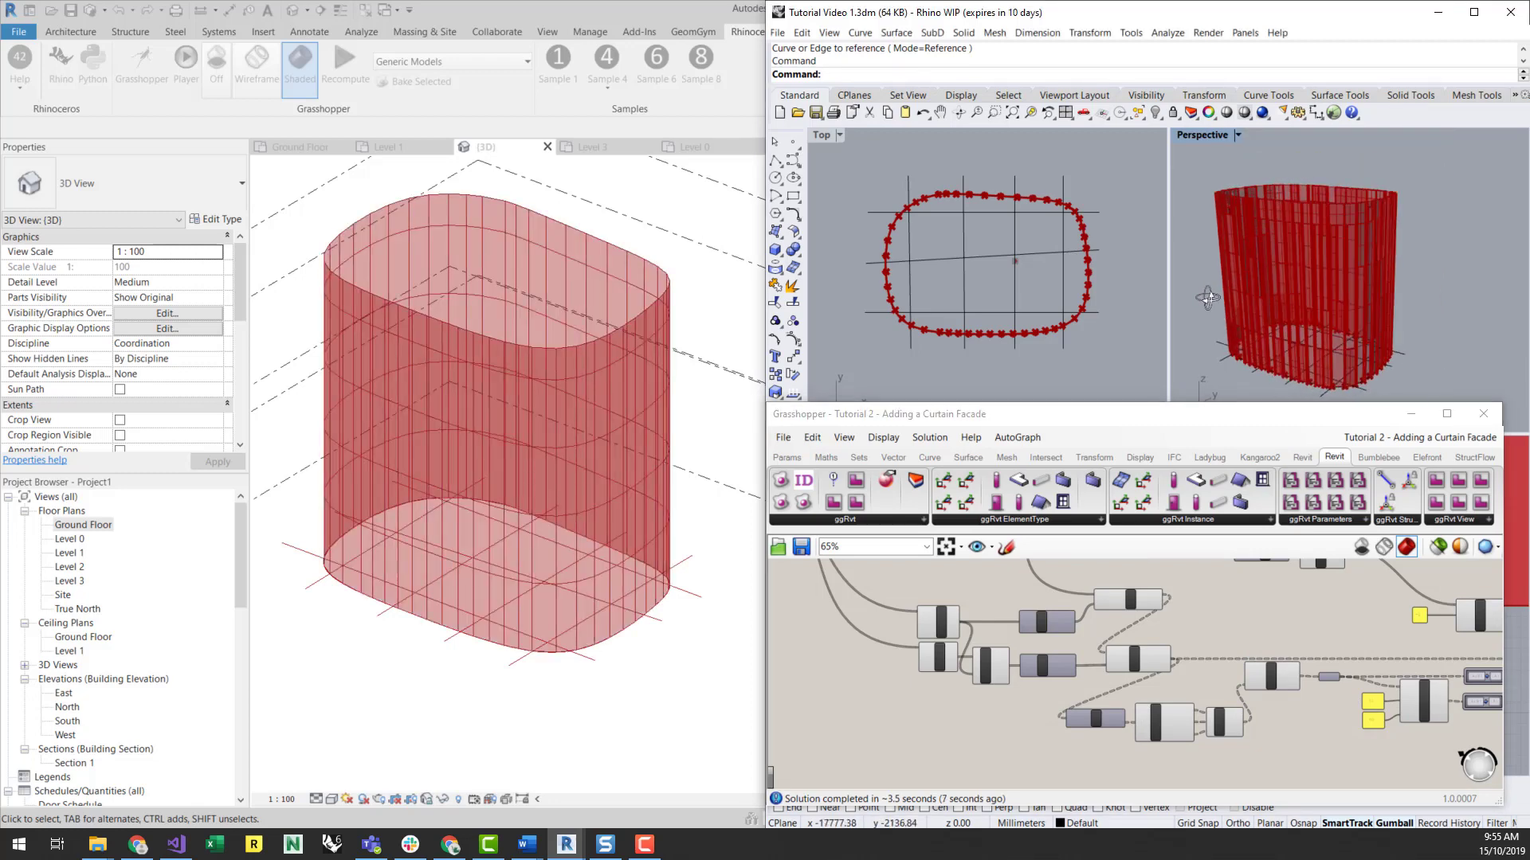
drag(1155, 413, 1109, 362)
scroll(1163, 595, down, 6)
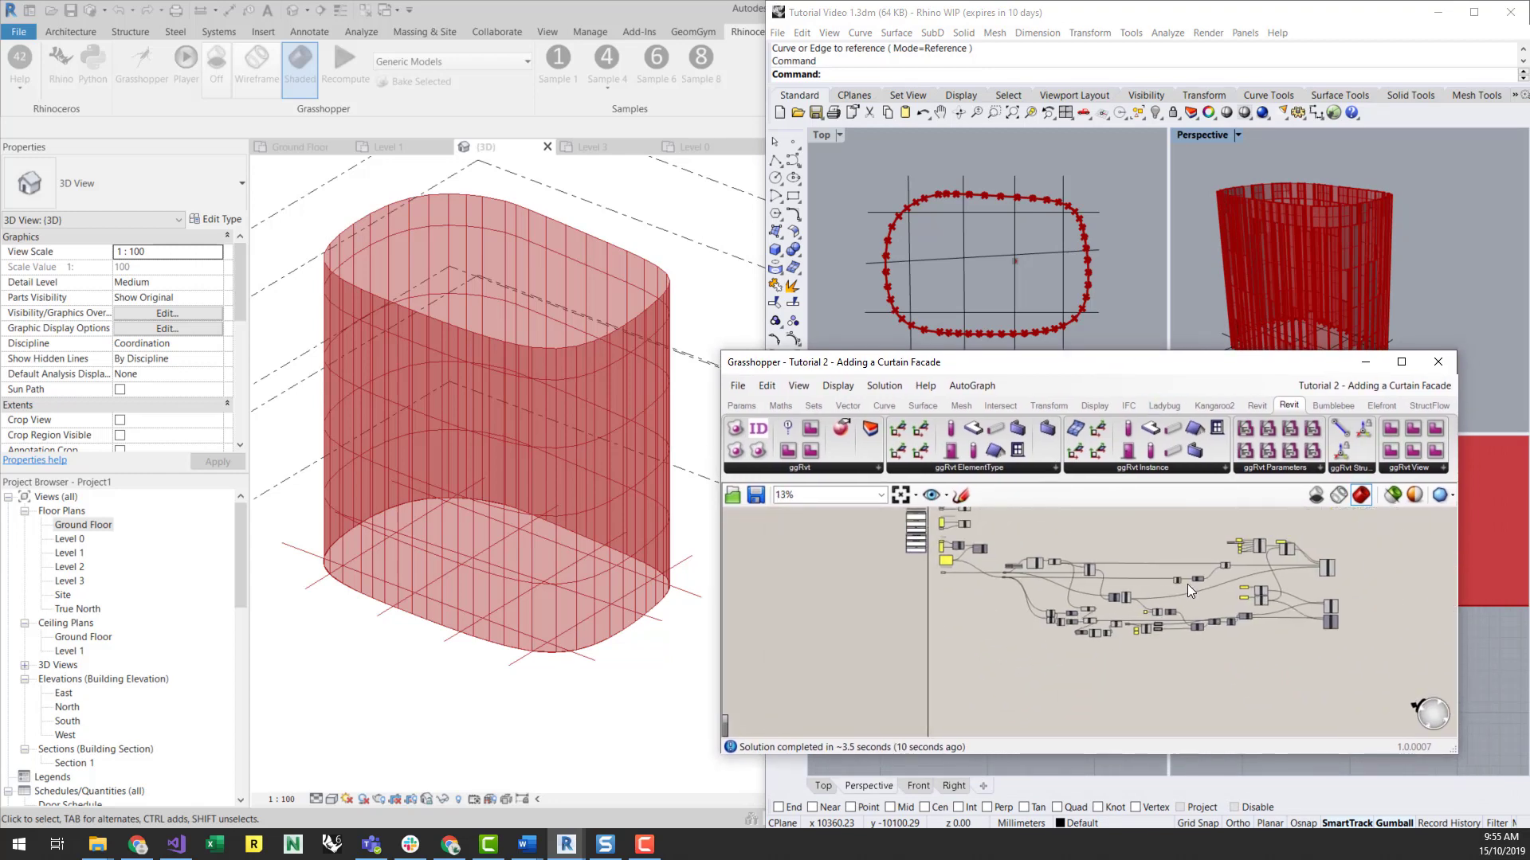
scroll(1160, 634, up, 8)
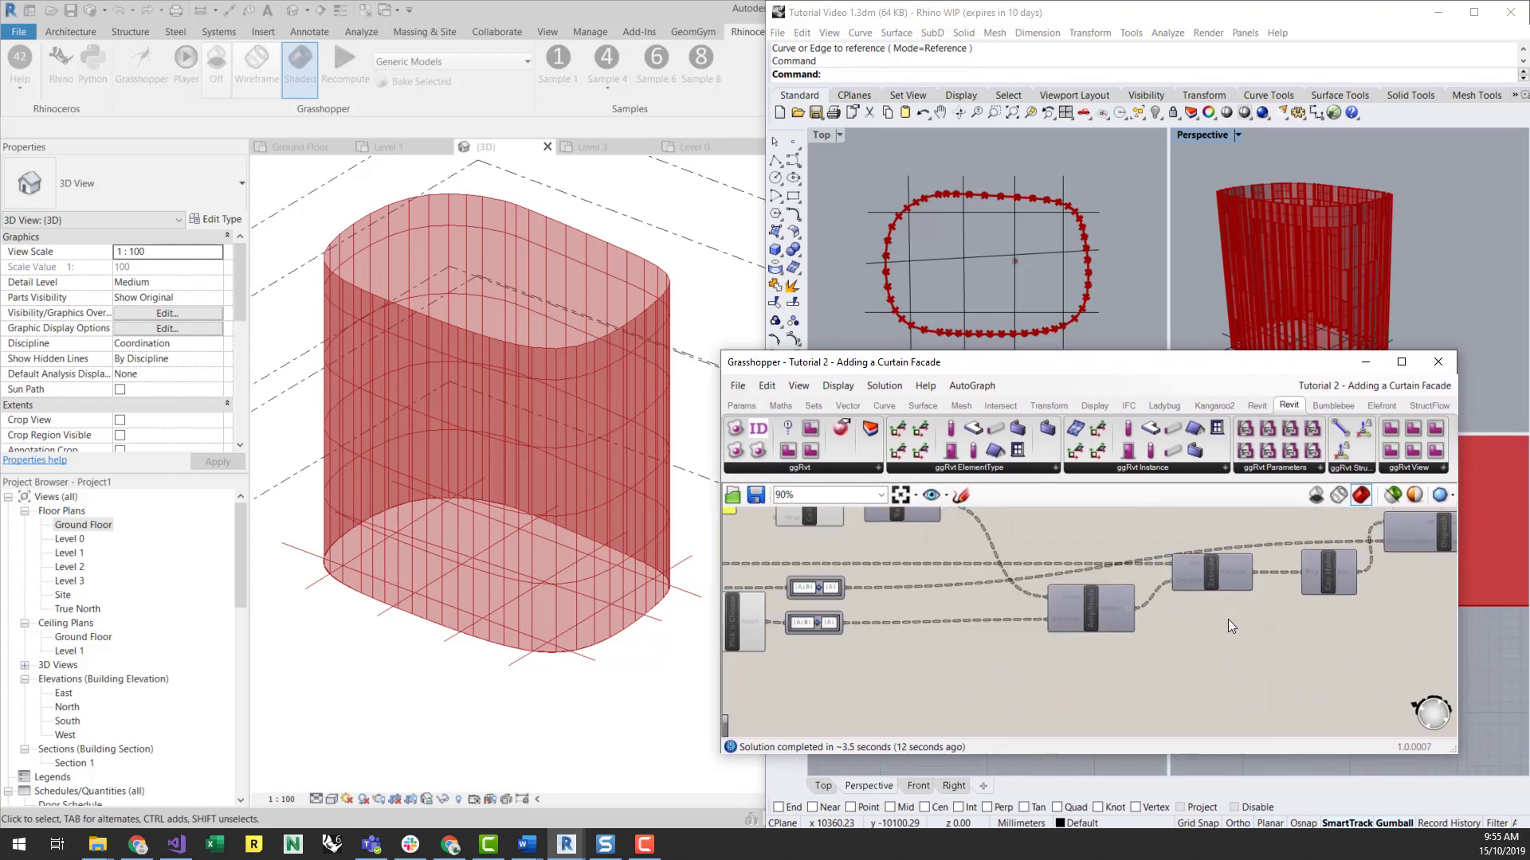
right_drag(797, 674, 1017, 682)
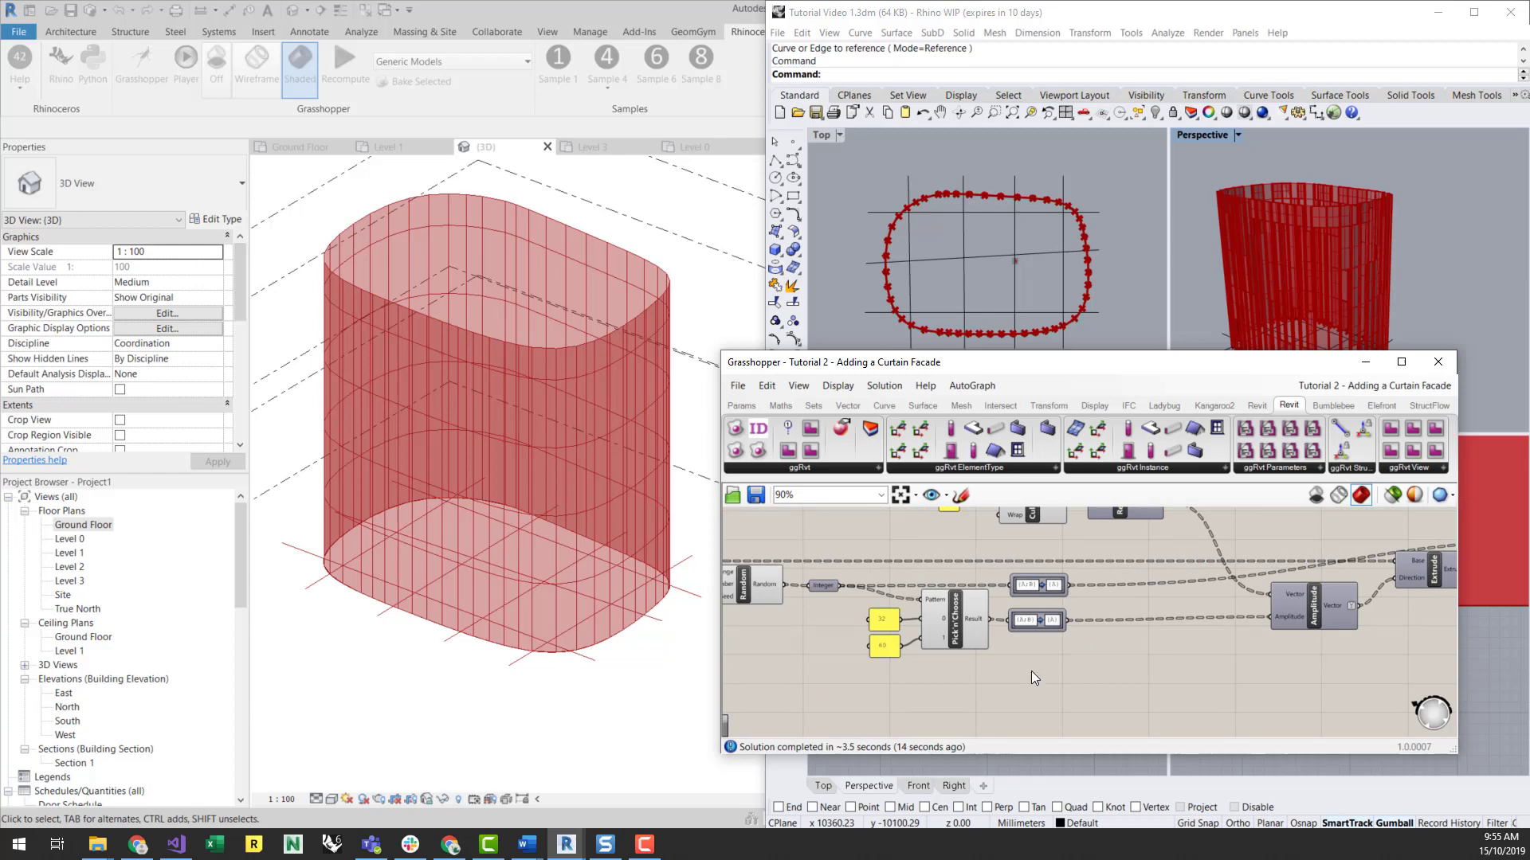
scroll(926, 686, down, 3)
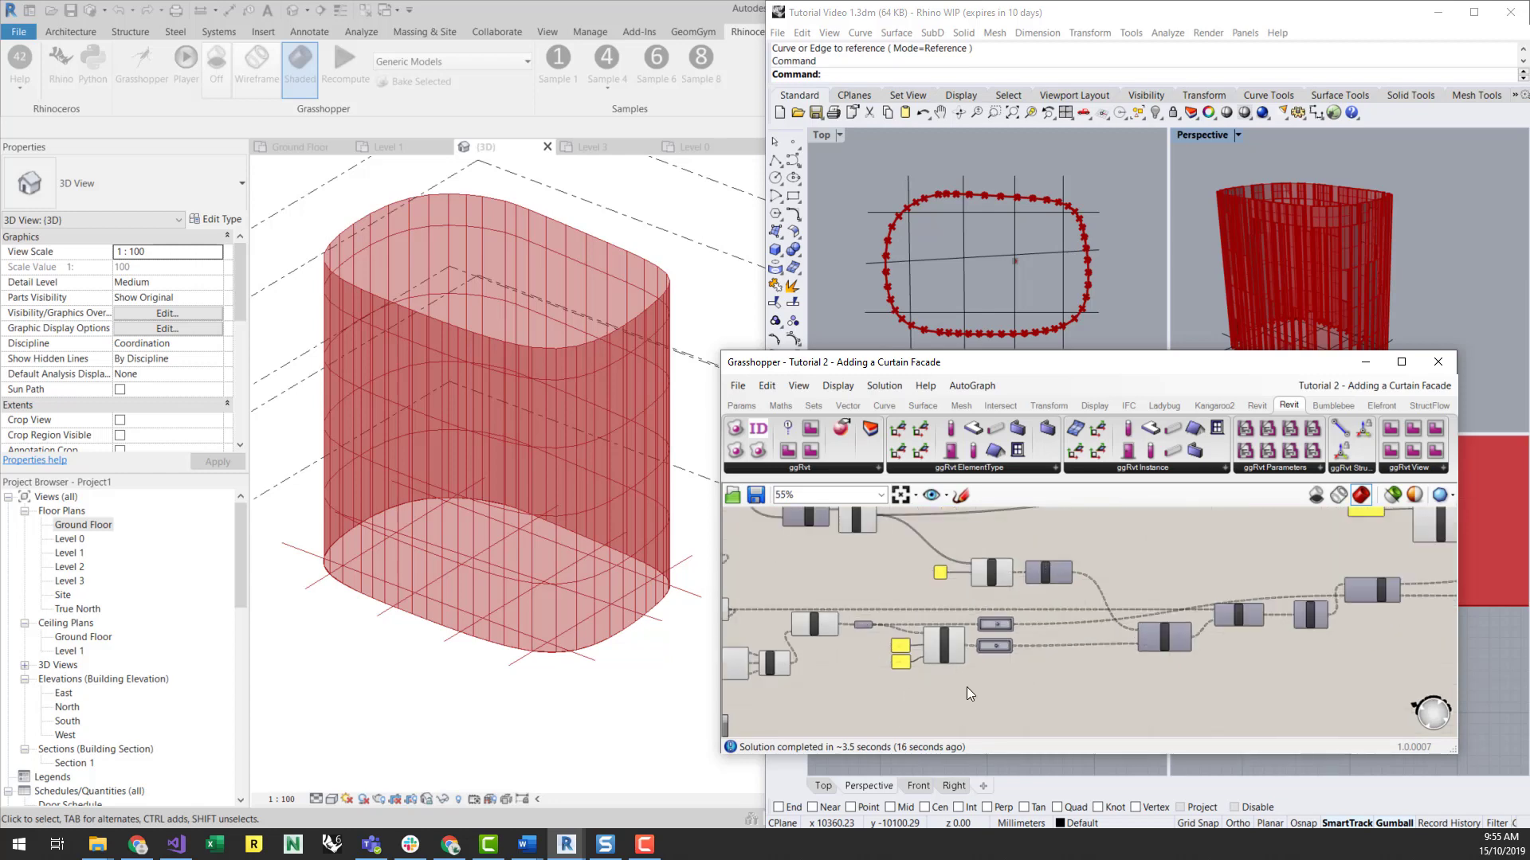
Step: Examine the Glass and Aluminium material components and the ArchDirectShape components they feed
scroll(1112, 594, up, 4)
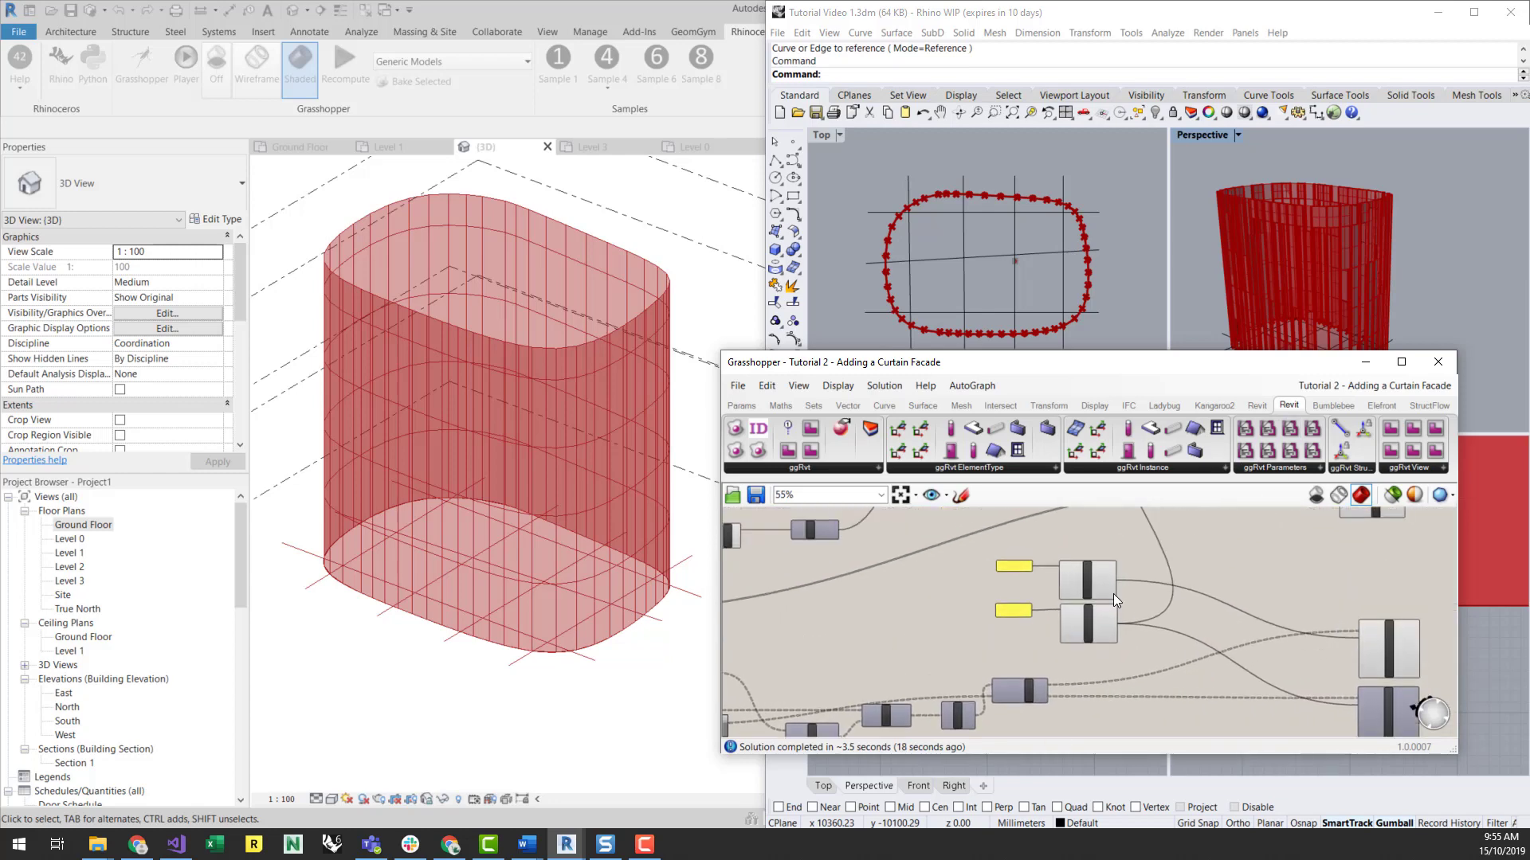
mouse_move(1106, 601)
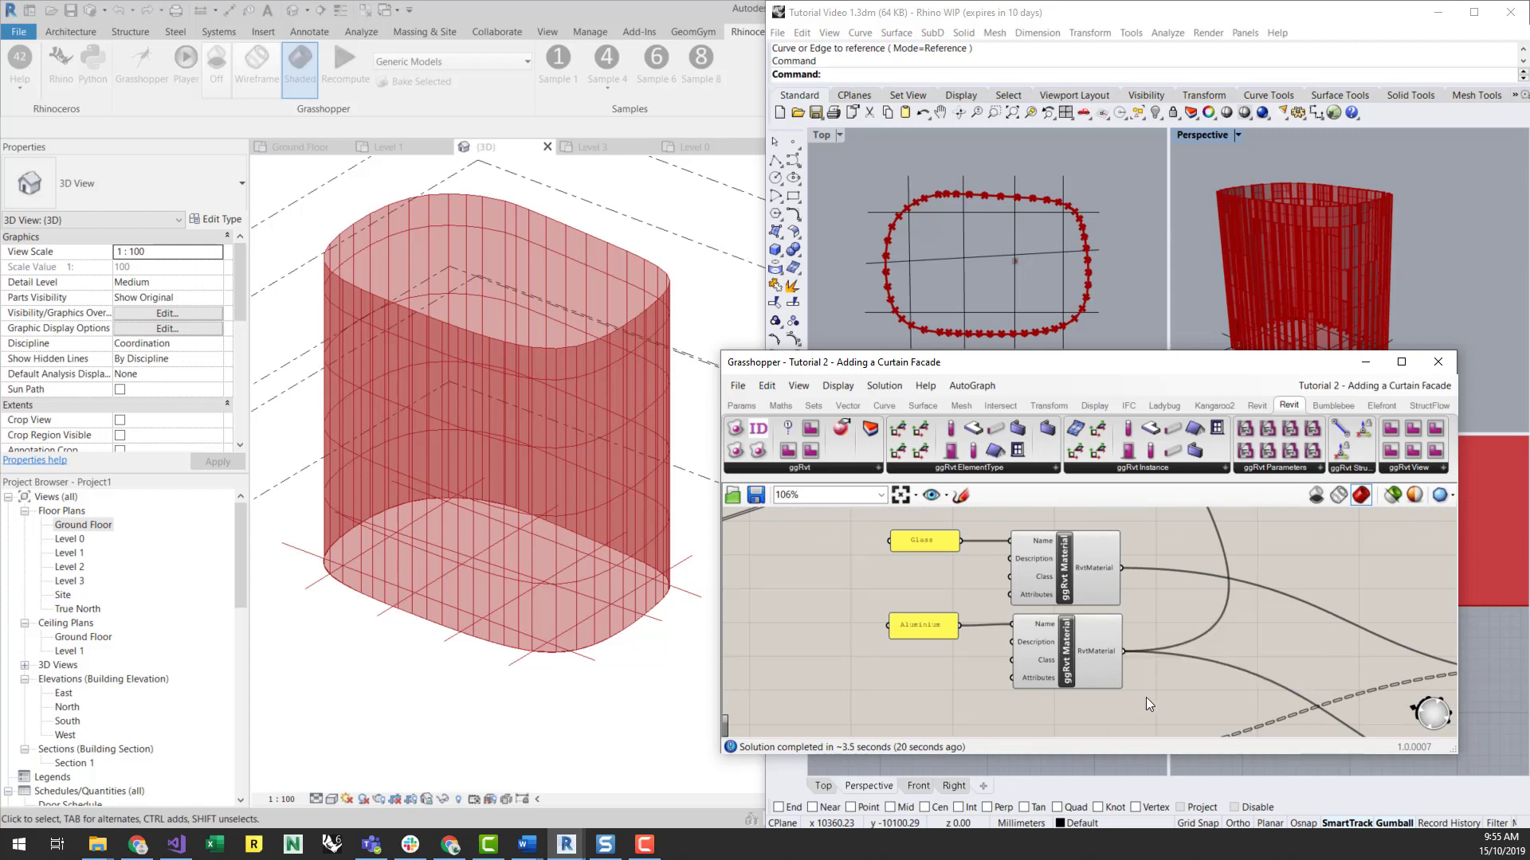
scroll(978, 561, down, 3)
scroll(1160, 642, up, 3)
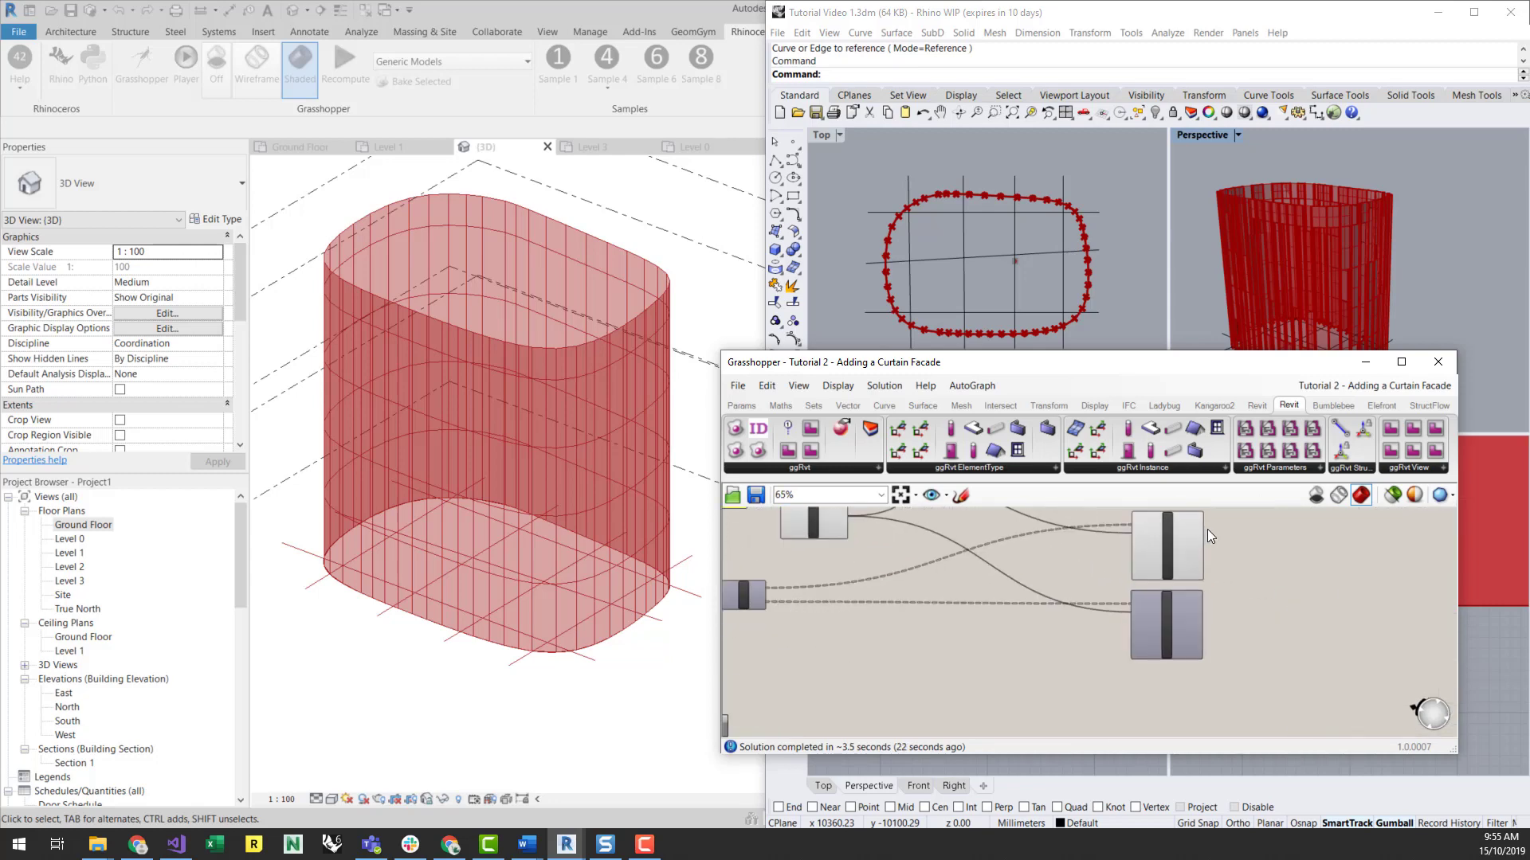
right_drag(1163, 591, 1150, 620)
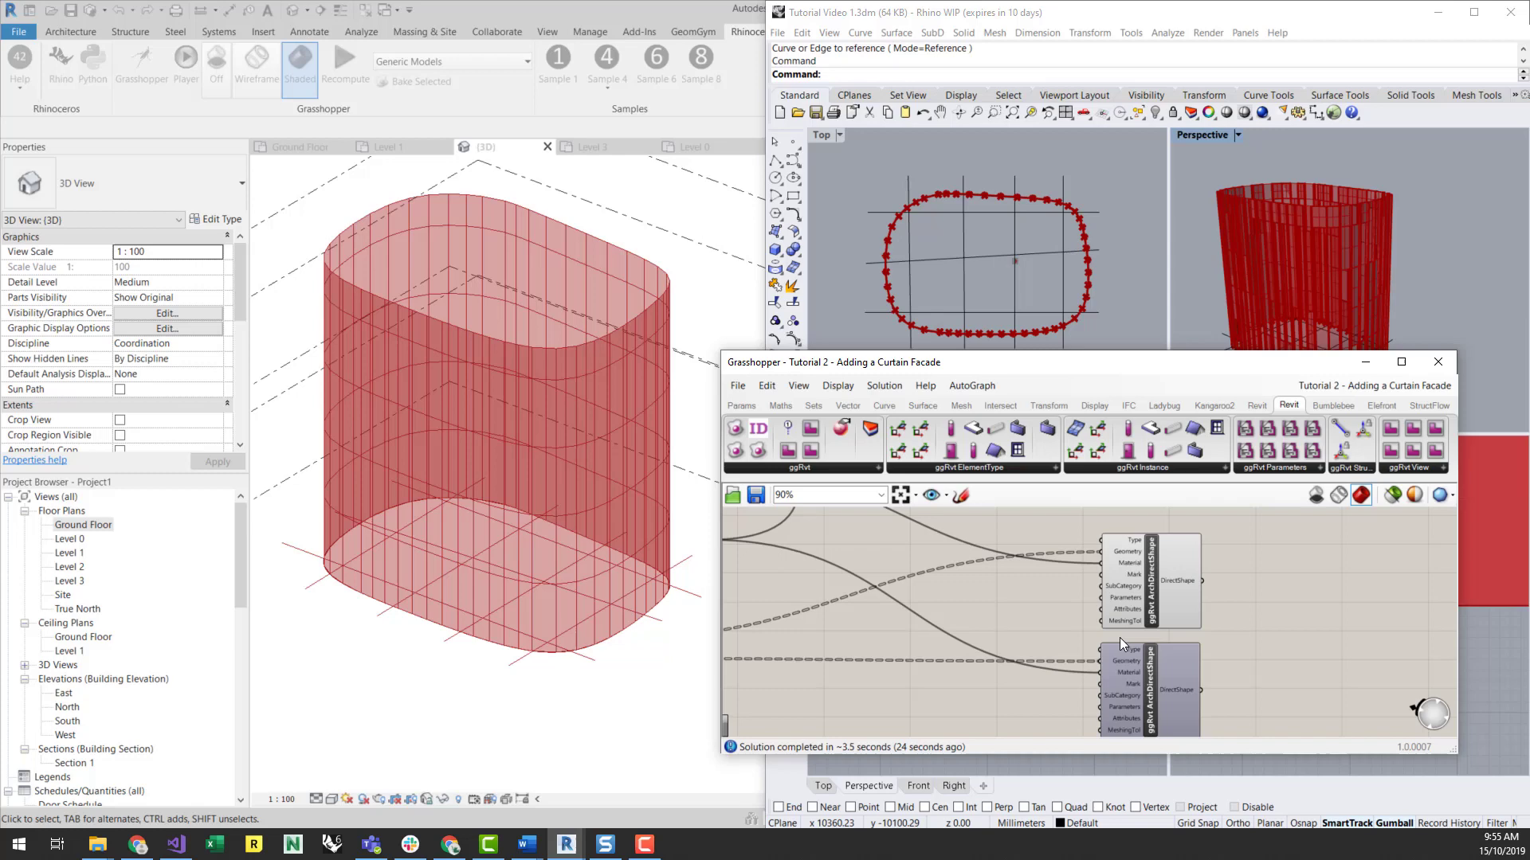
scroll(1071, 661, down, 5)
scroll(1093, 579, up, 2)
Step: Highlight the geometry of the component fed by the framing type, keeping the Grasshopper window clear of the Rhino views
click(1082, 577)
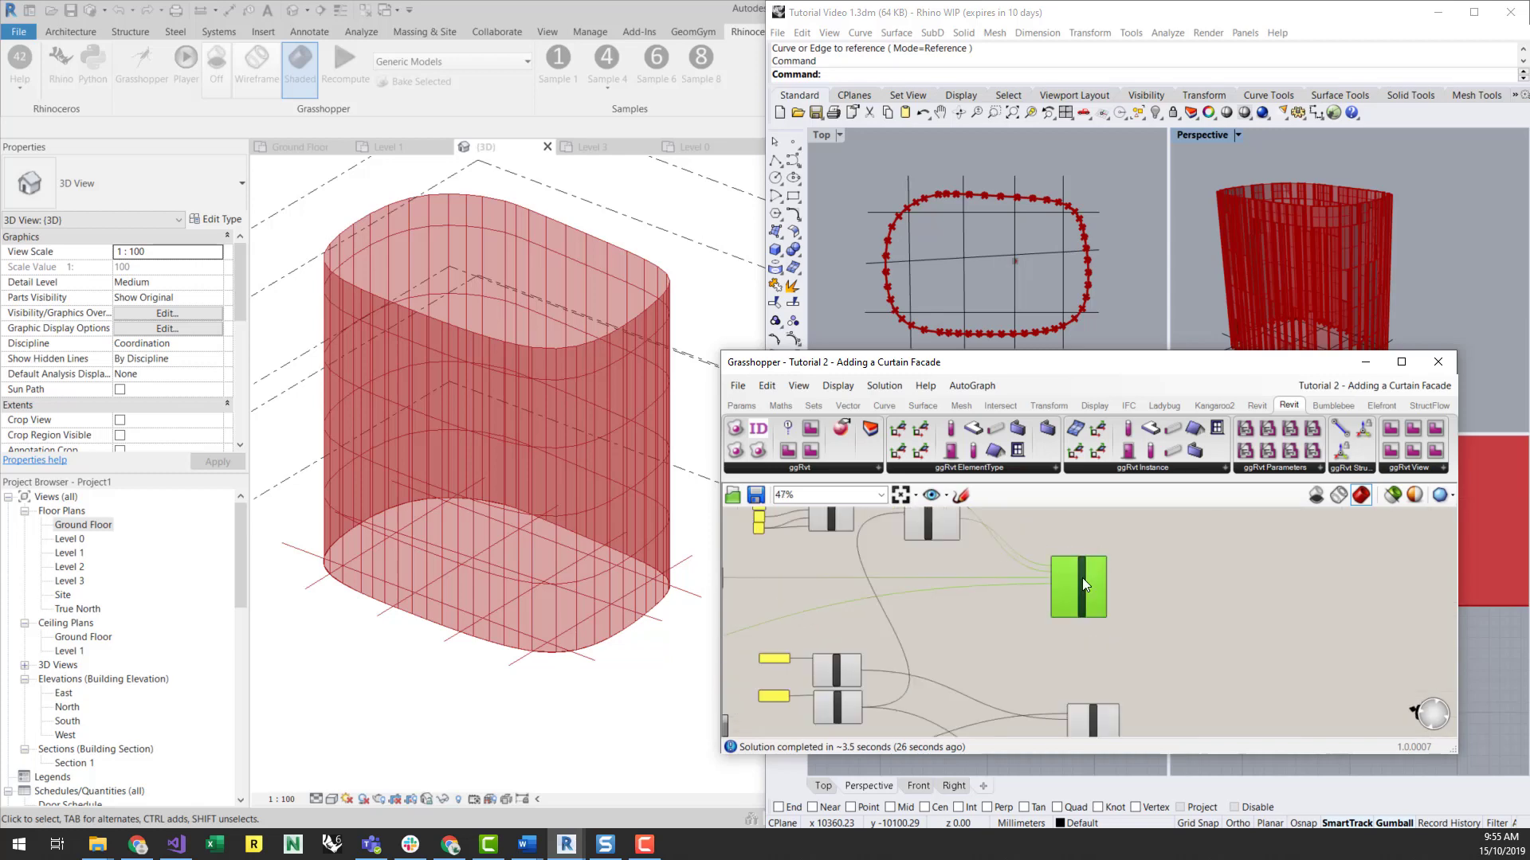
drag(1183, 356, 1221, 414)
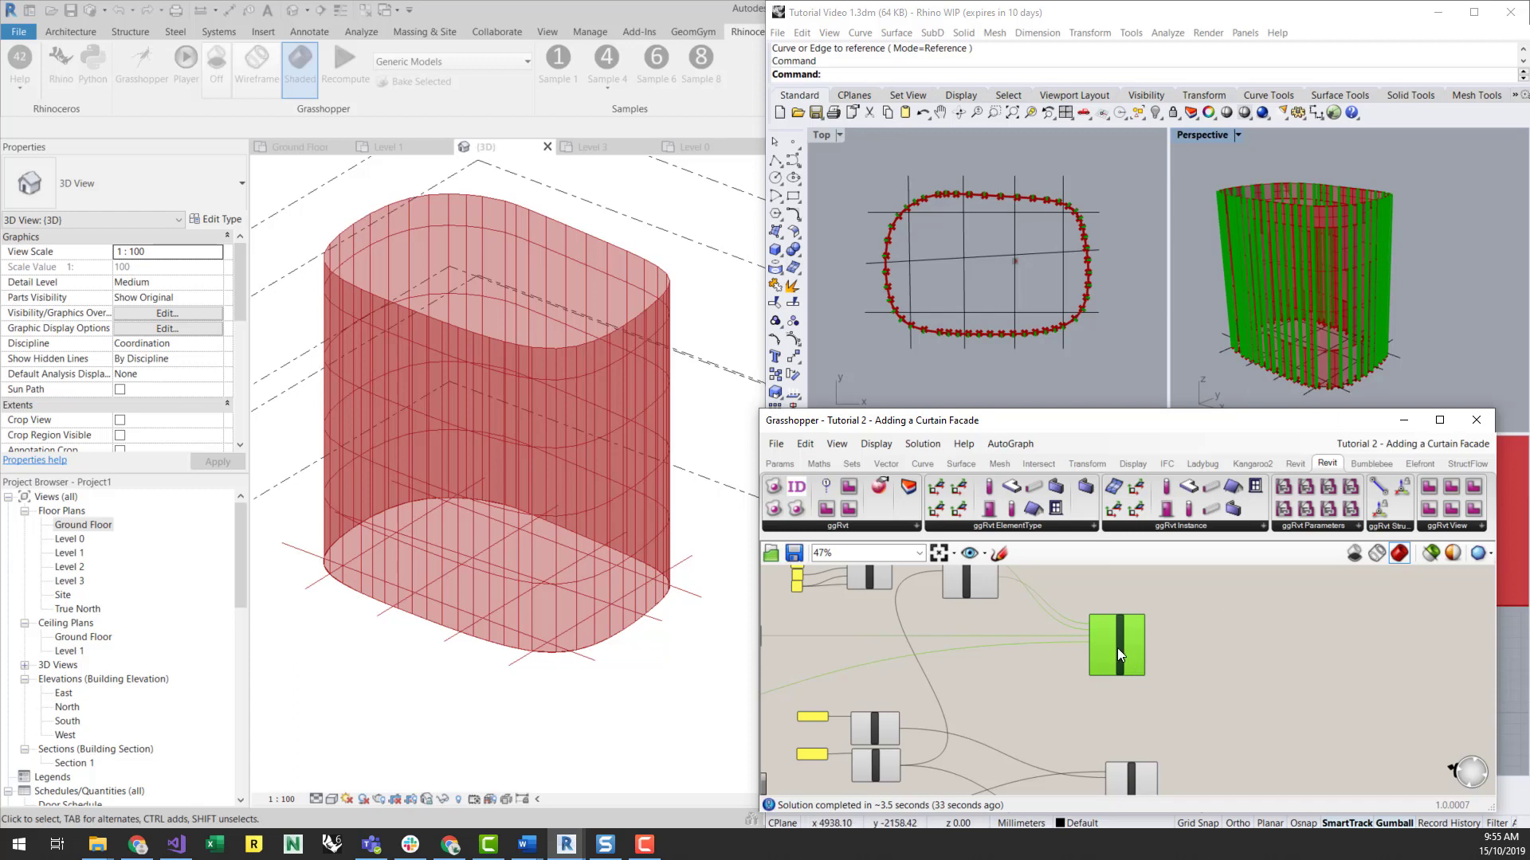
drag(1117, 648, 1126, 648)
click(1208, 696)
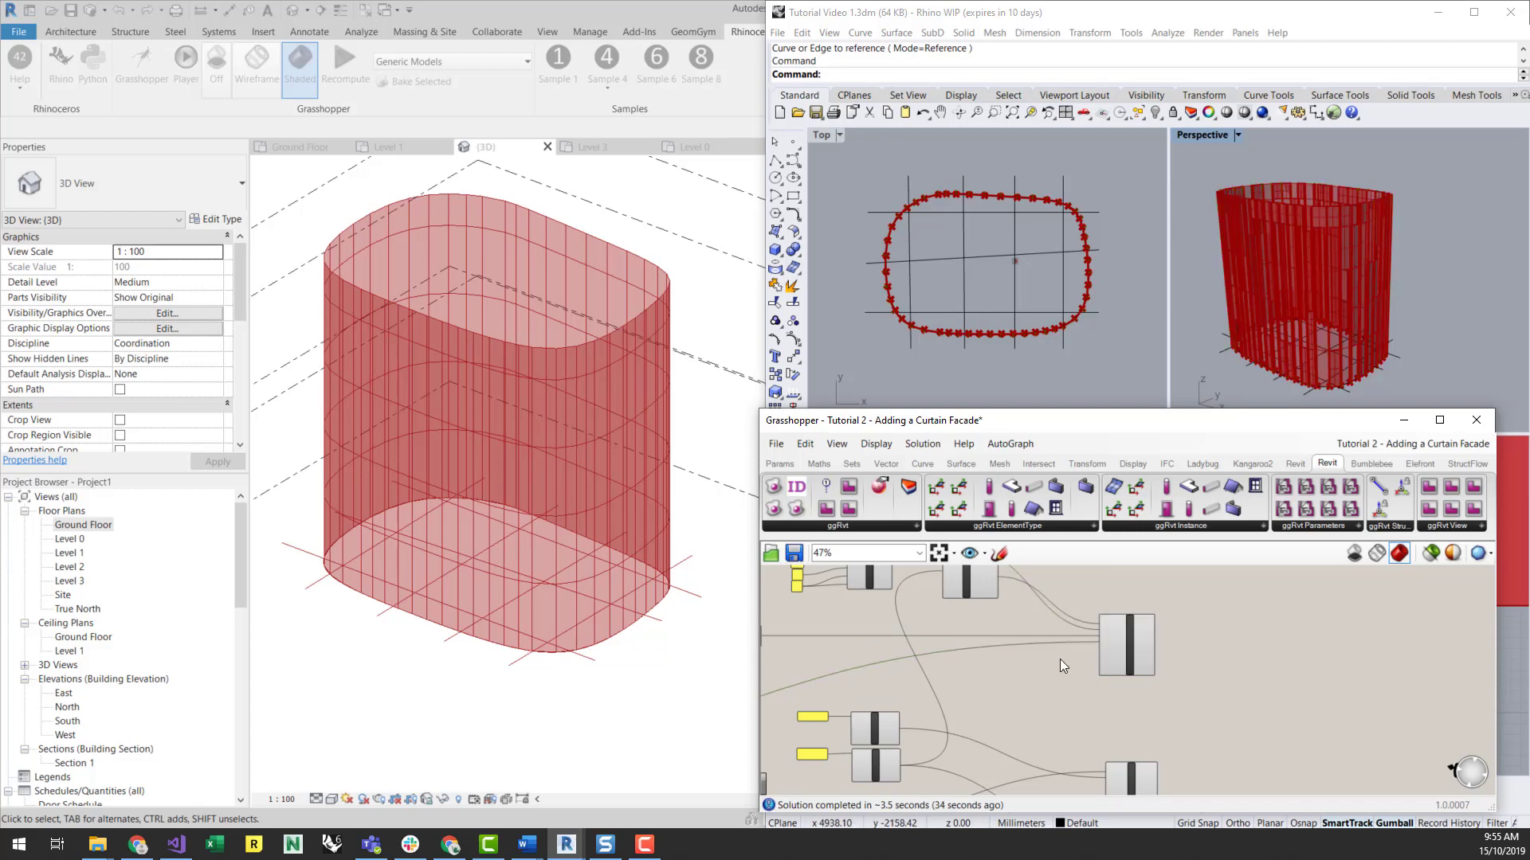
Step: Inspect the Mullion Rectangle Profile component with its dimension inputs and the FM-01 FramingType component it feeds
scroll(1036, 653, up, 3)
scroll(897, 626, up, 5)
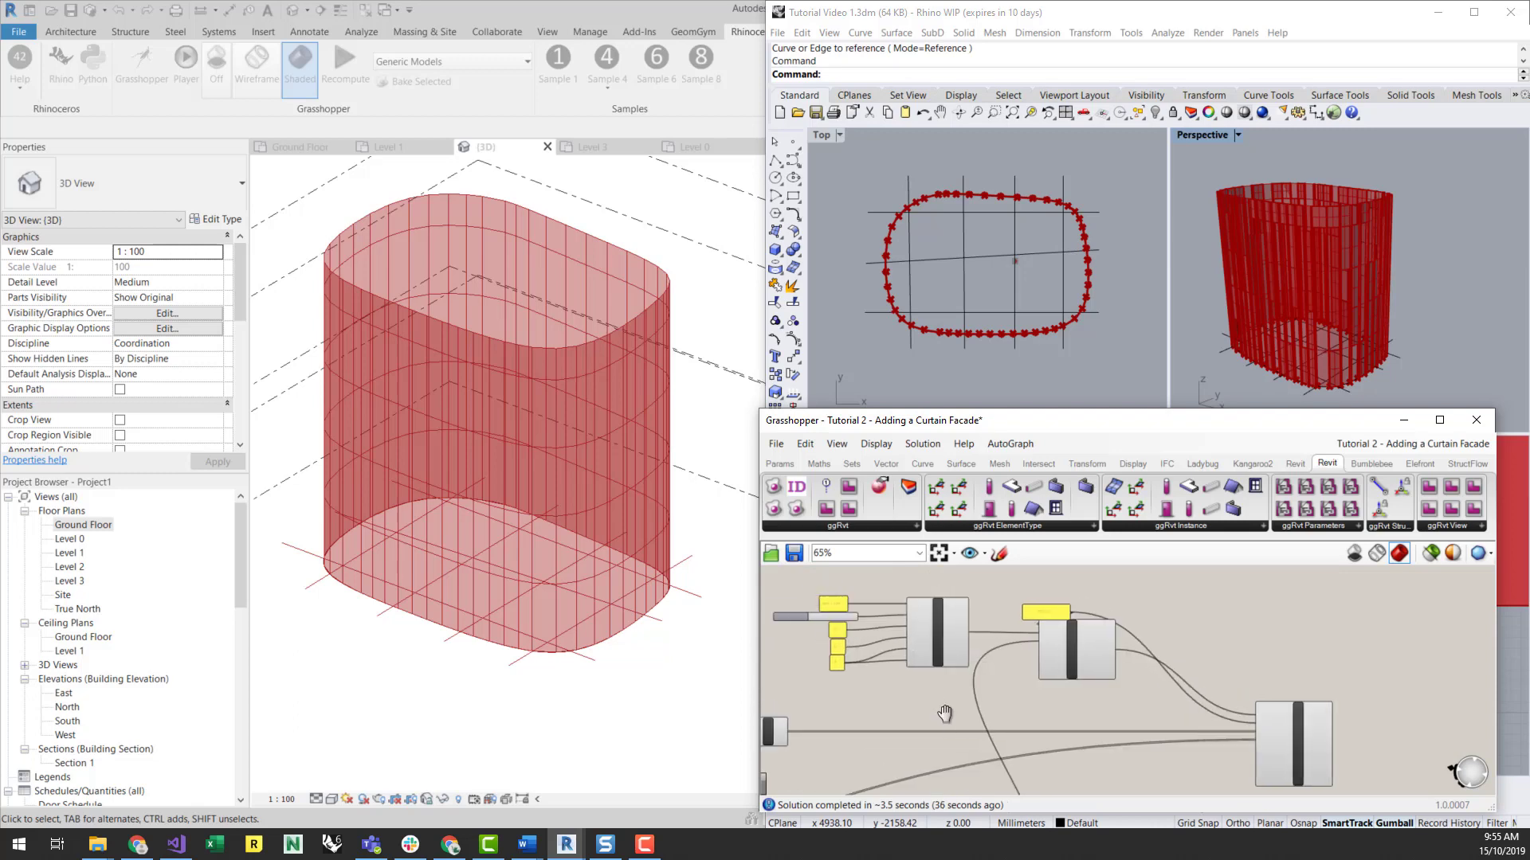
right_drag(952, 758, 1054, 763)
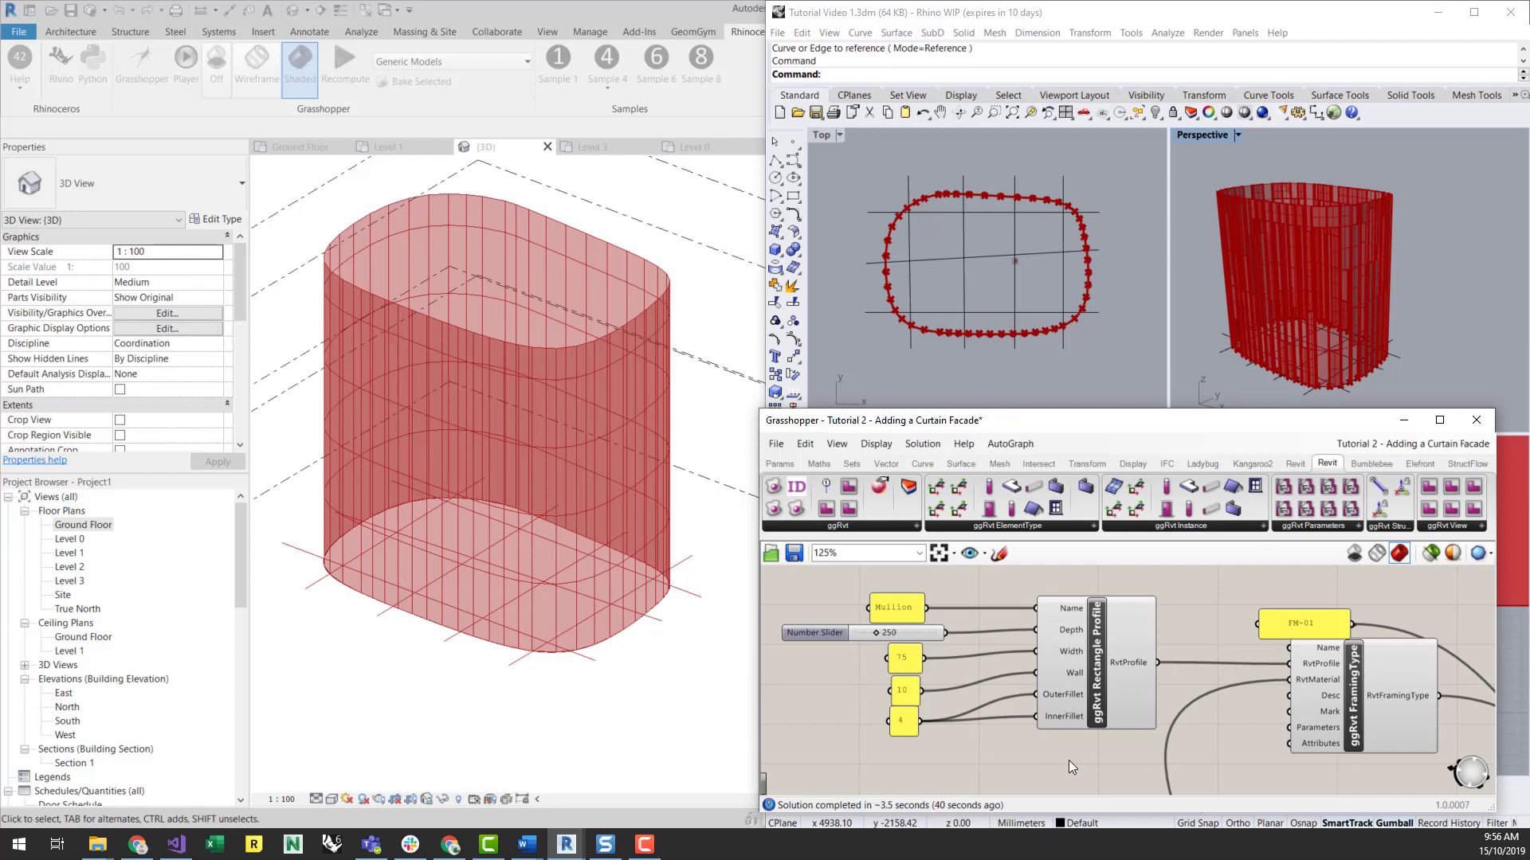
click(1099, 708)
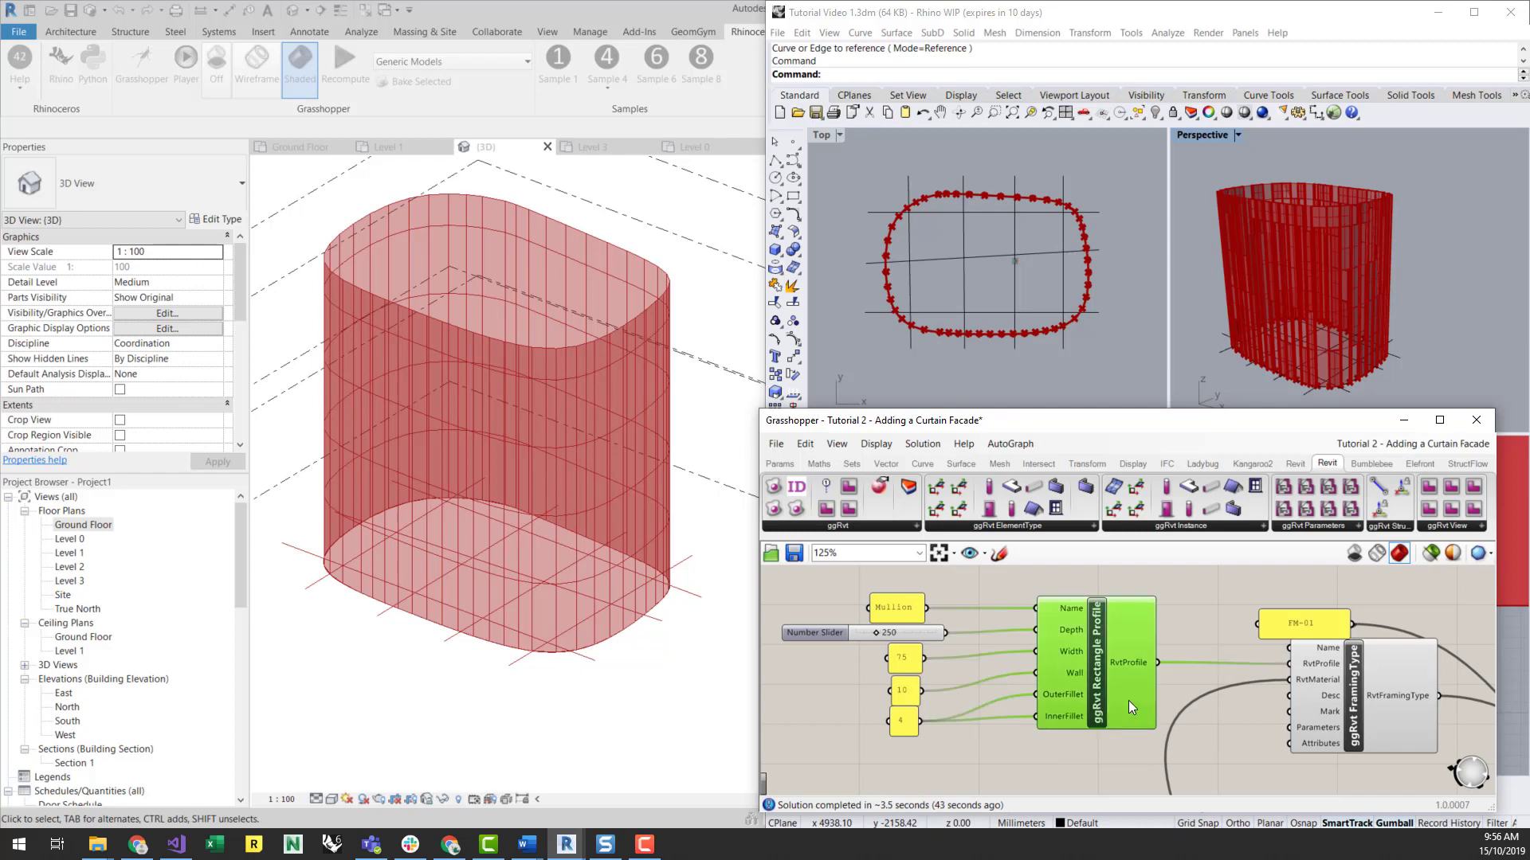
click(1361, 725)
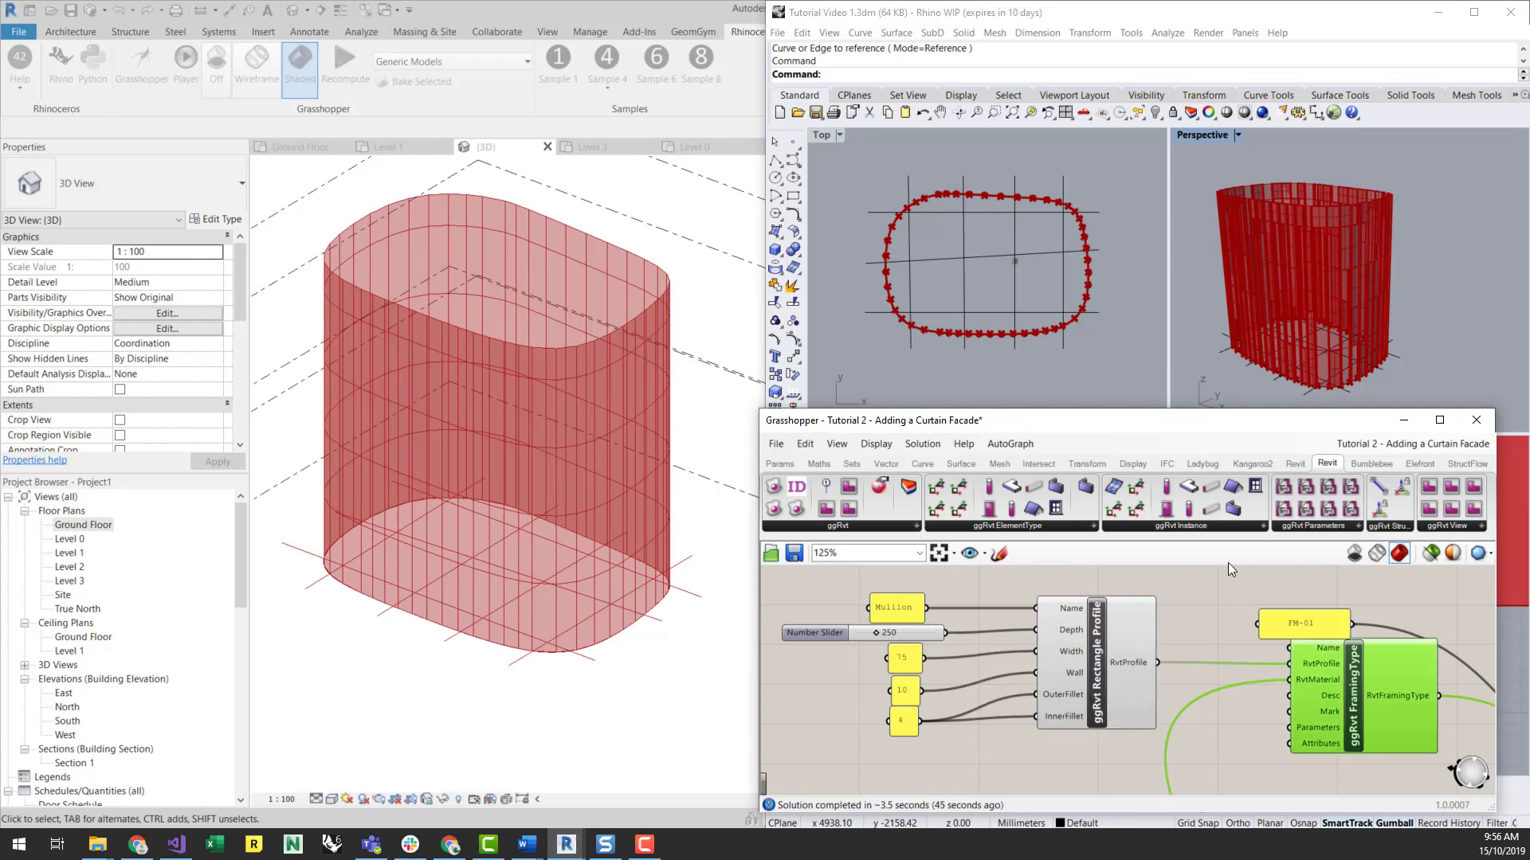
click(1222, 591)
Step: Inspect the two ArchDirectShape components that receive the panel geometry and materials
scroll(1194, 585, down, 5)
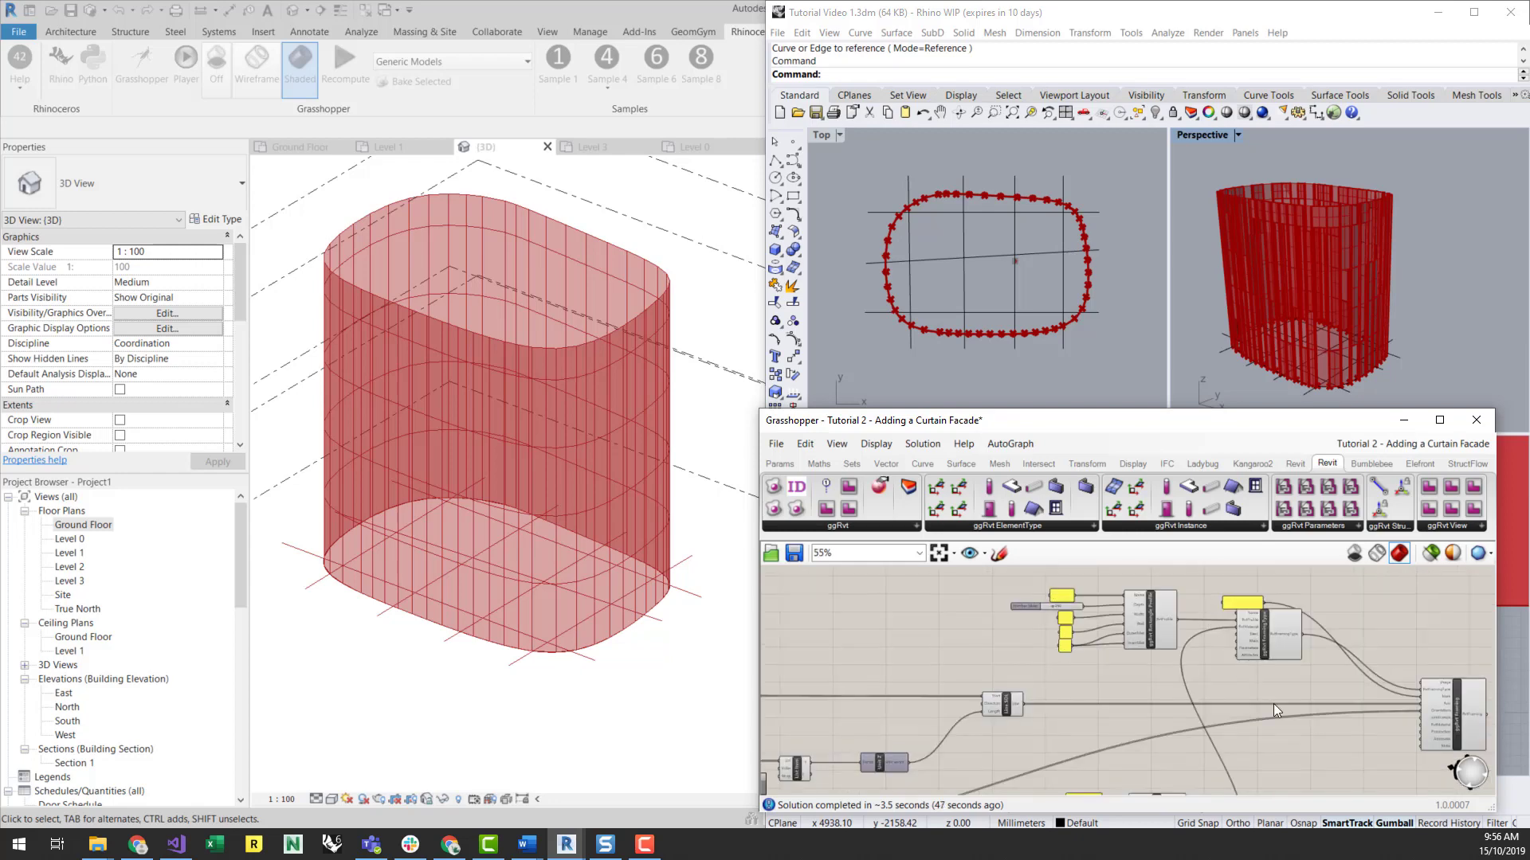
right_drag(1148, 607, 1233, 623)
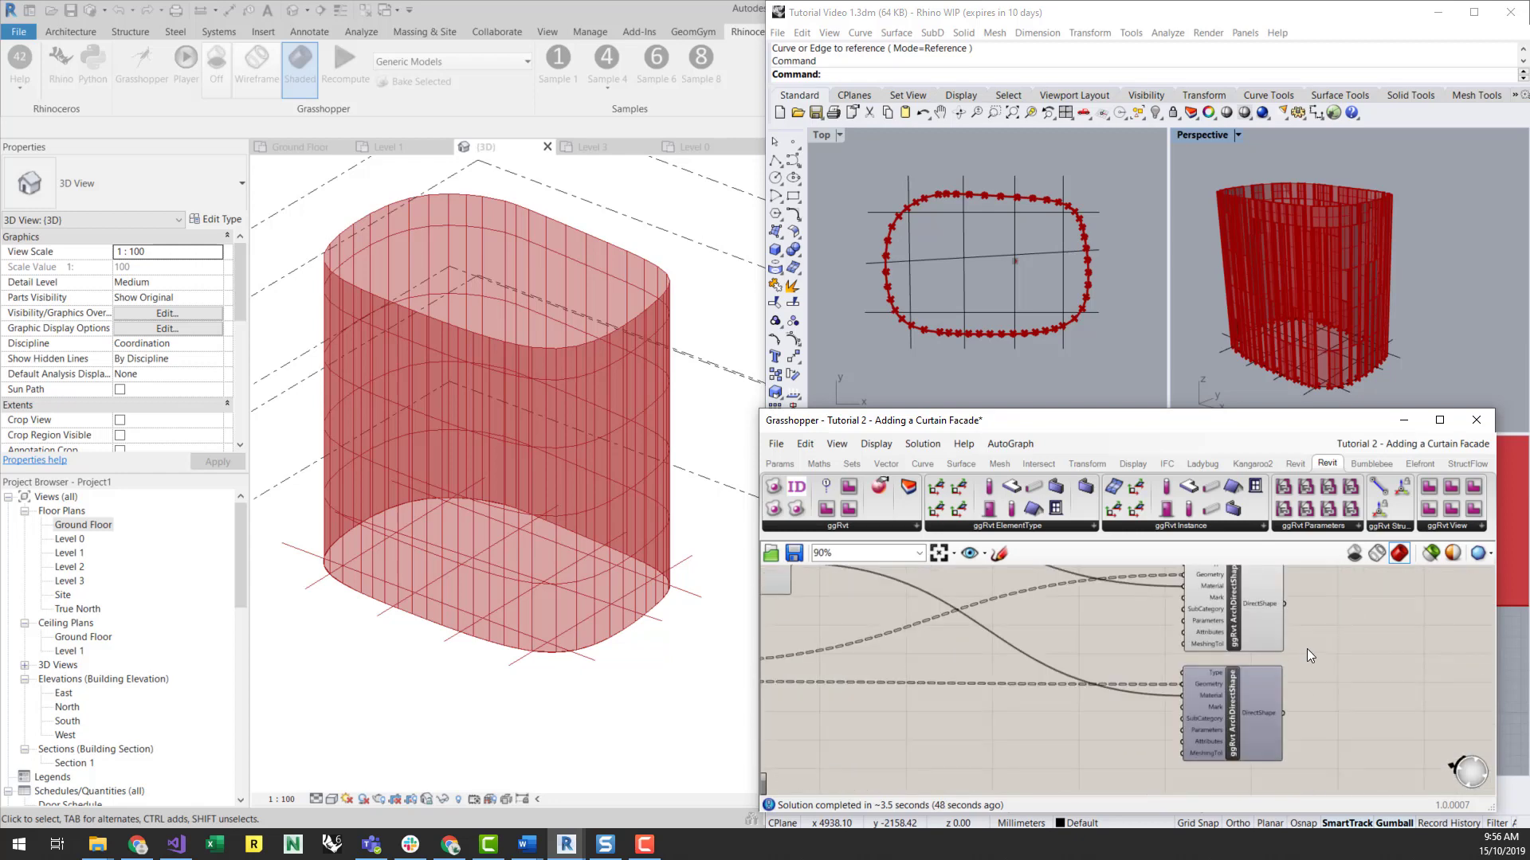
scroll(1290, 648, up, 3)
click(1238, 624)
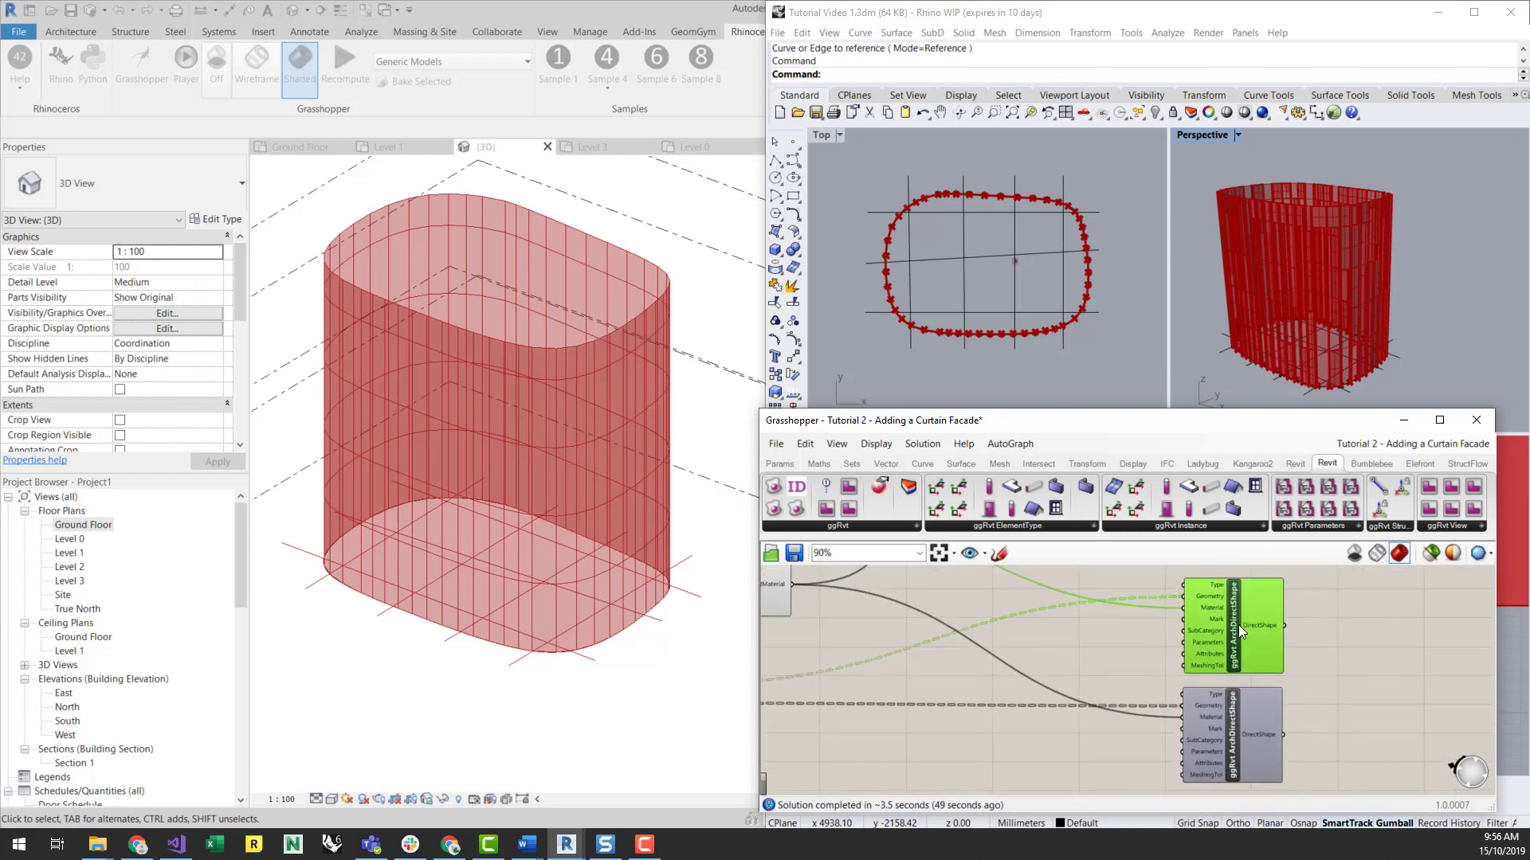
click(1232, 725)
click(1379, 698)
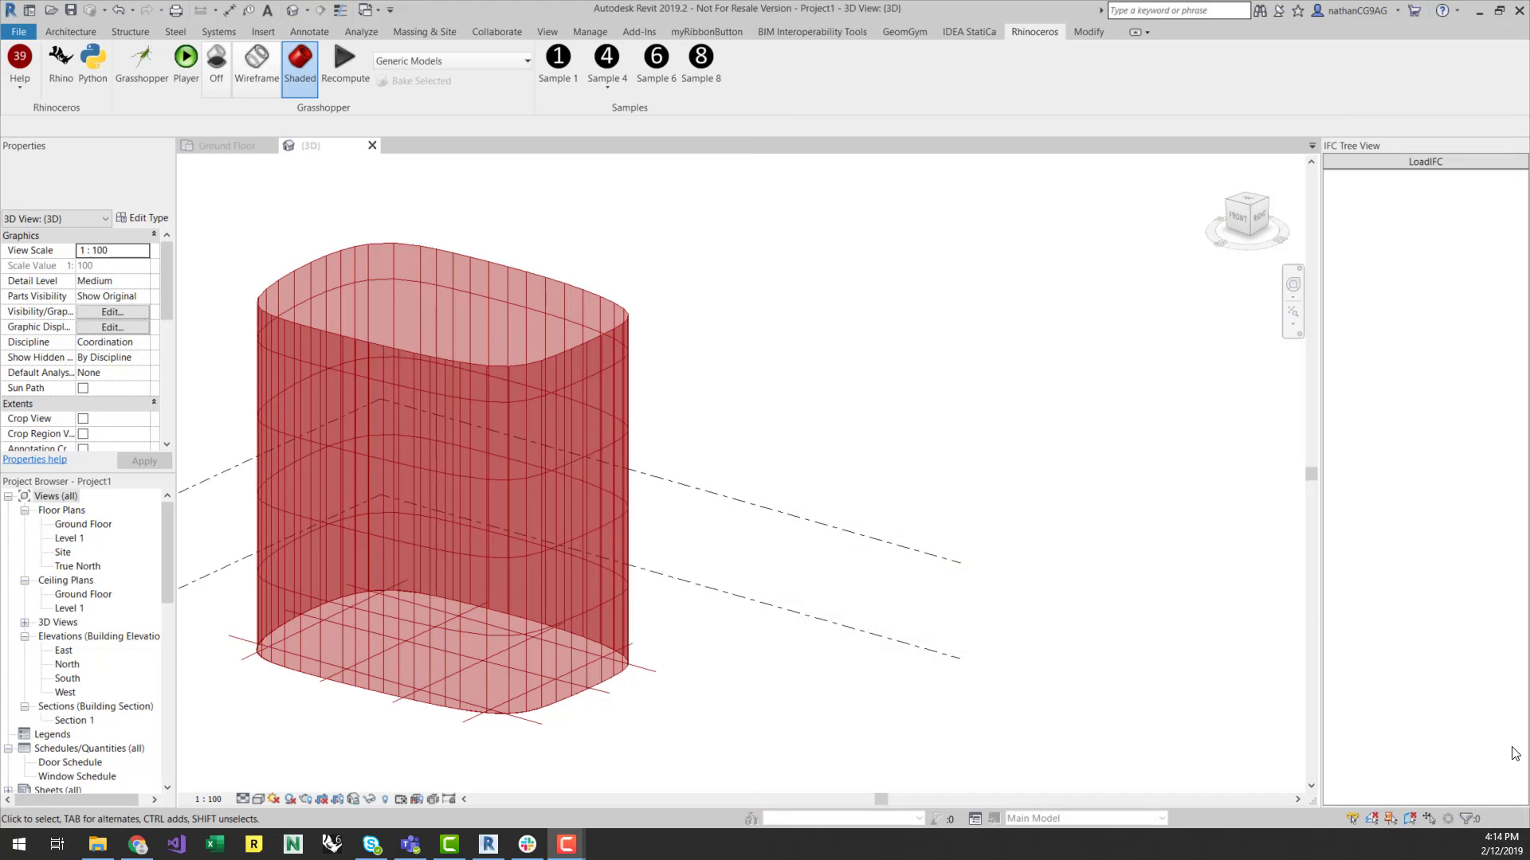
Step: Switch to Rhino and Grasshopper and bake the facade geometry into Revit with the ggRvt BaketoRevit component
click(59, 66)
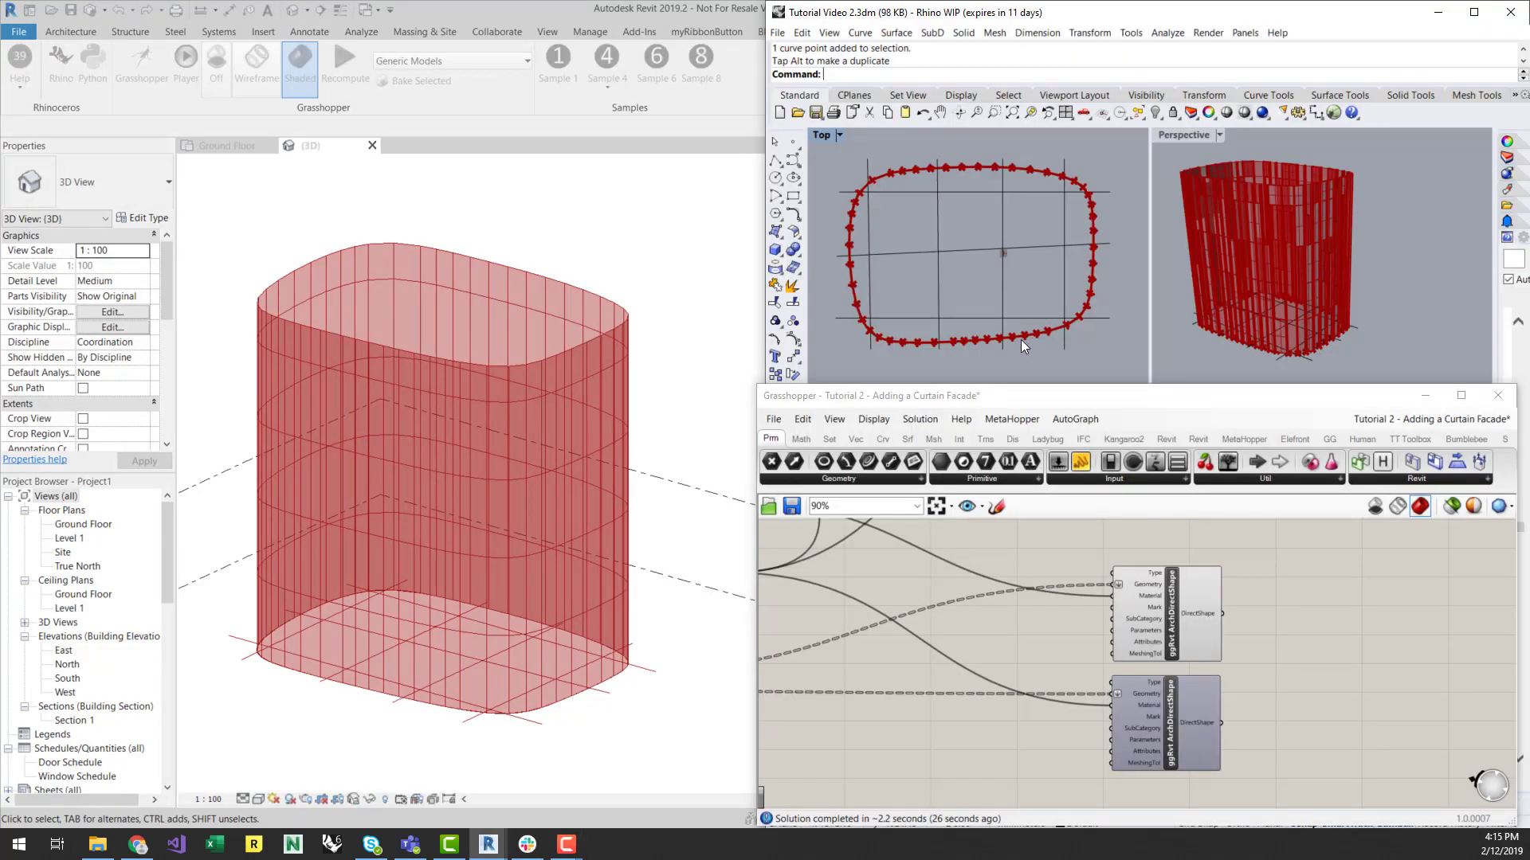
click(1069, 647)
scroll(1332, 665, down, 10)
scroll(1082, 578, up, 10)
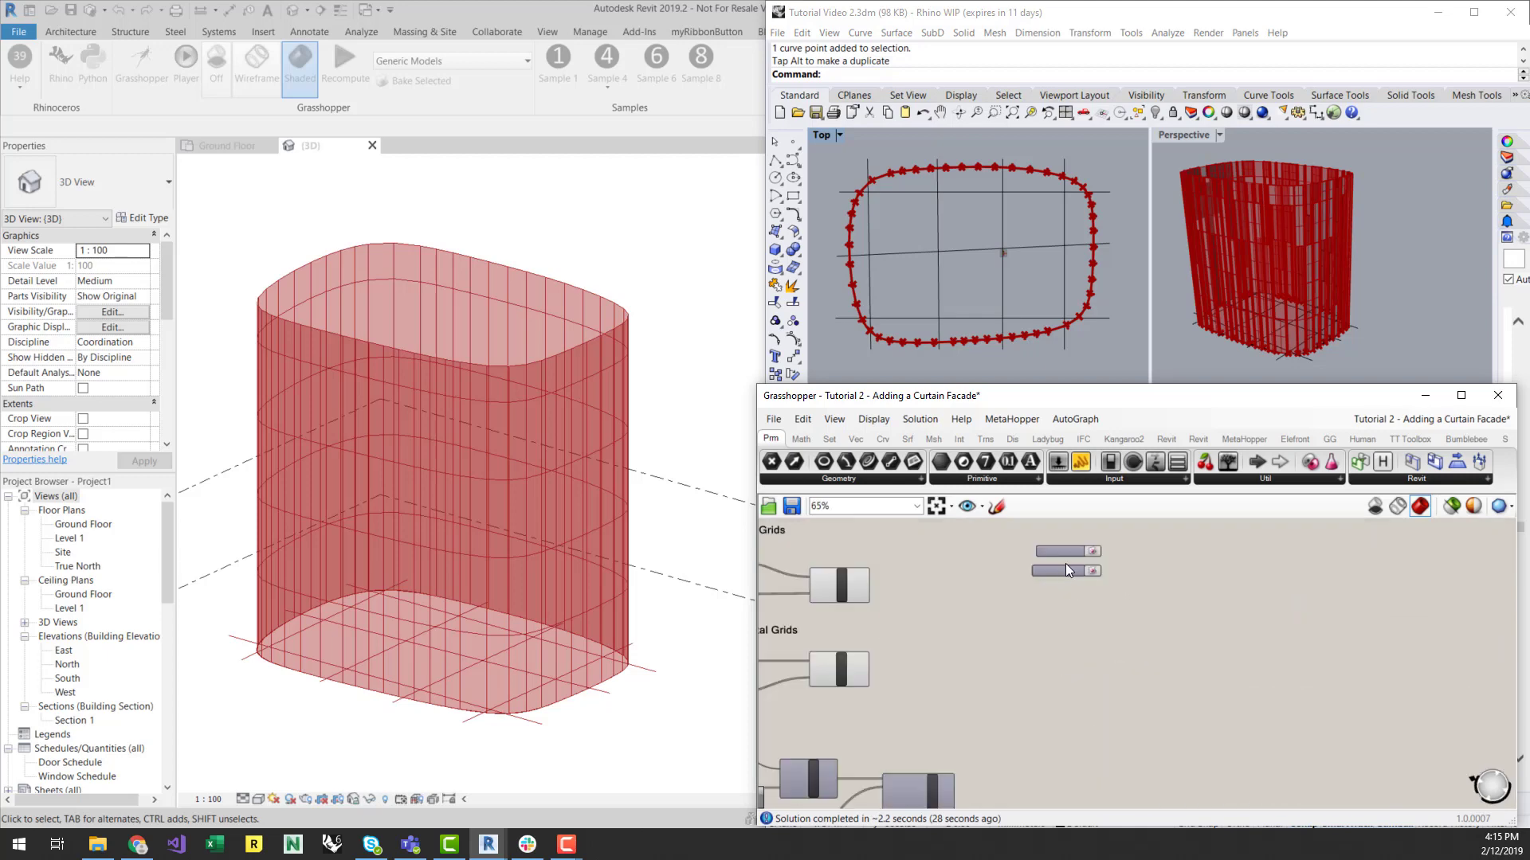
click(1121, 591)
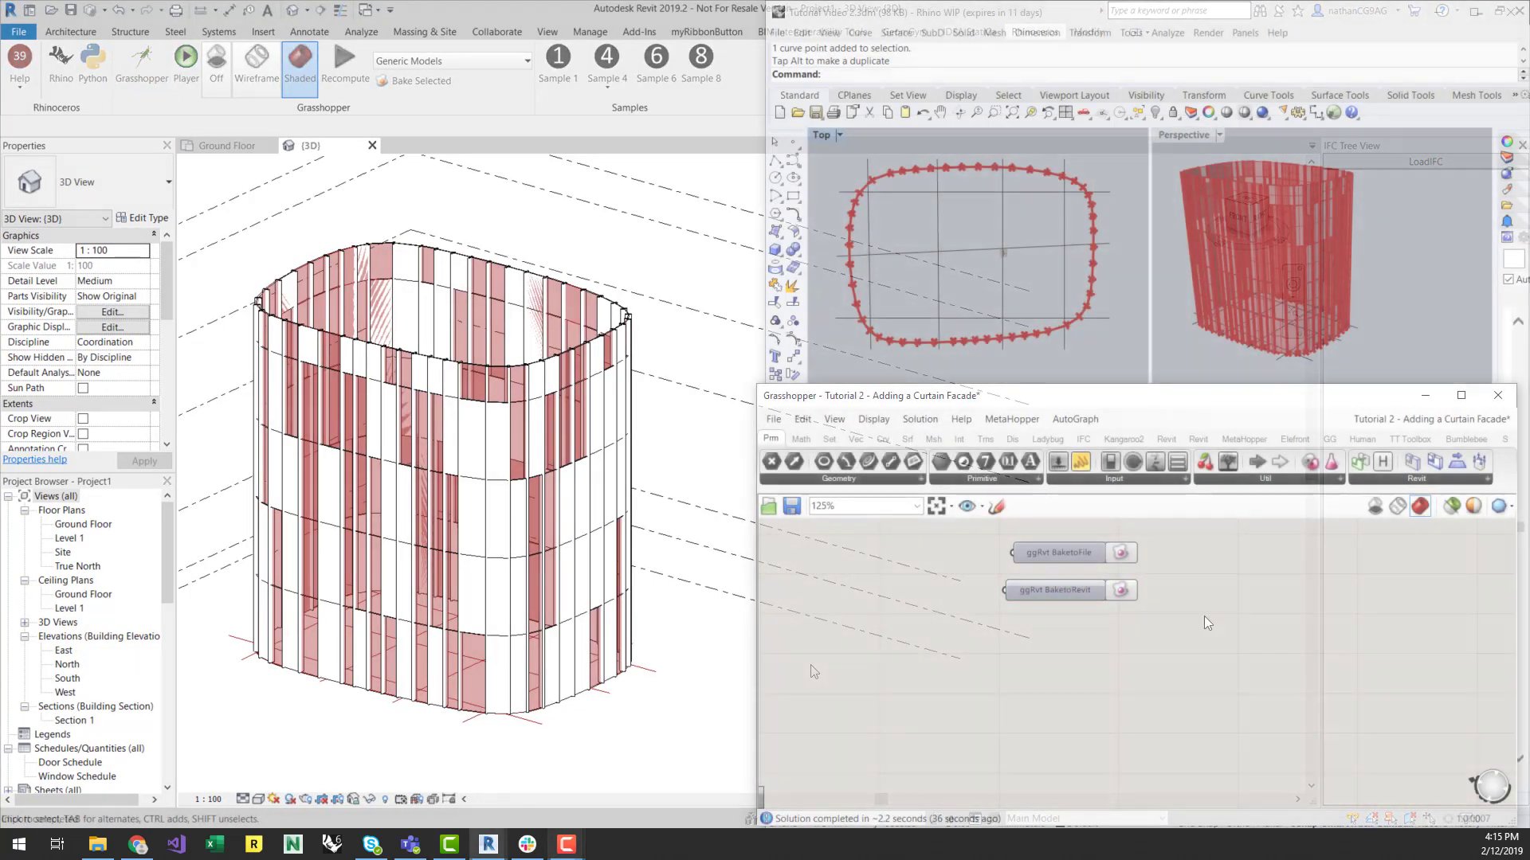
Step: Reshape the boundary curve in Rhino's Top view by moving its lower-right control point outward along both the X and Y axes
click(1029, 335)
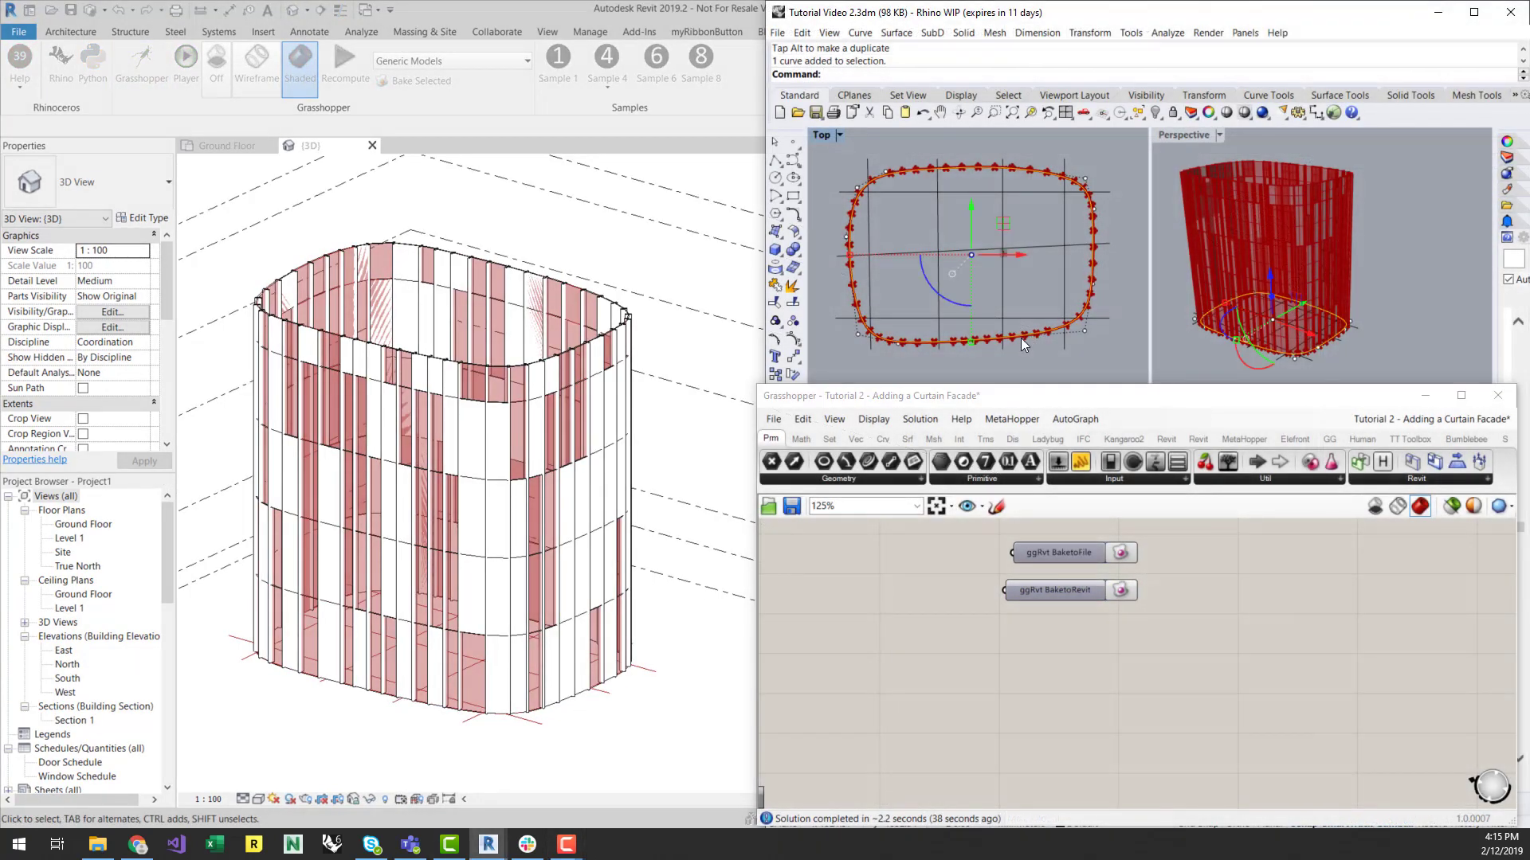
click(1086, 333)
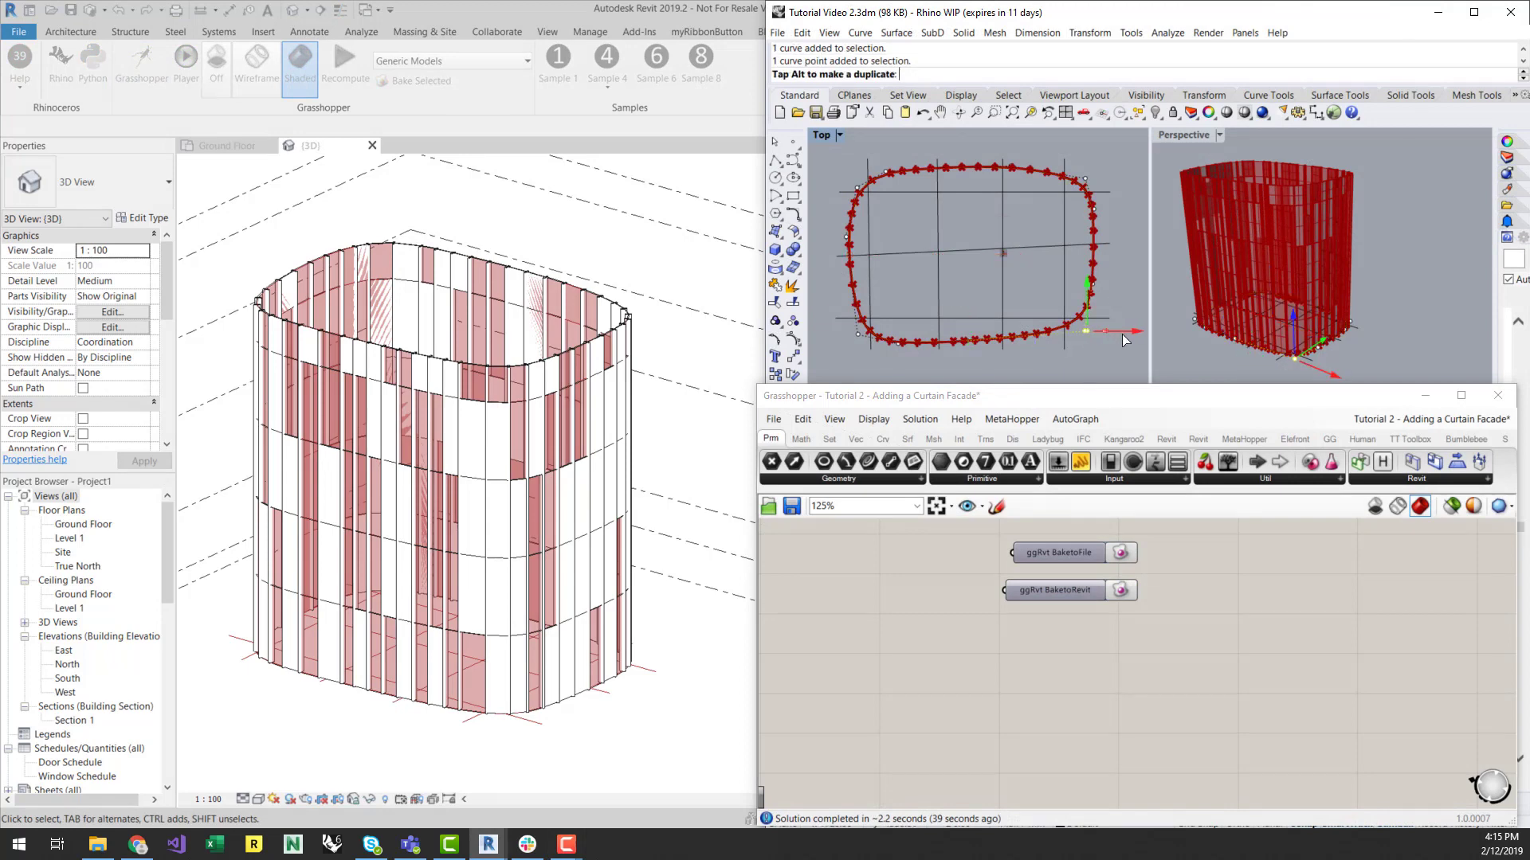
drag(1121, 333, 1139, 333)
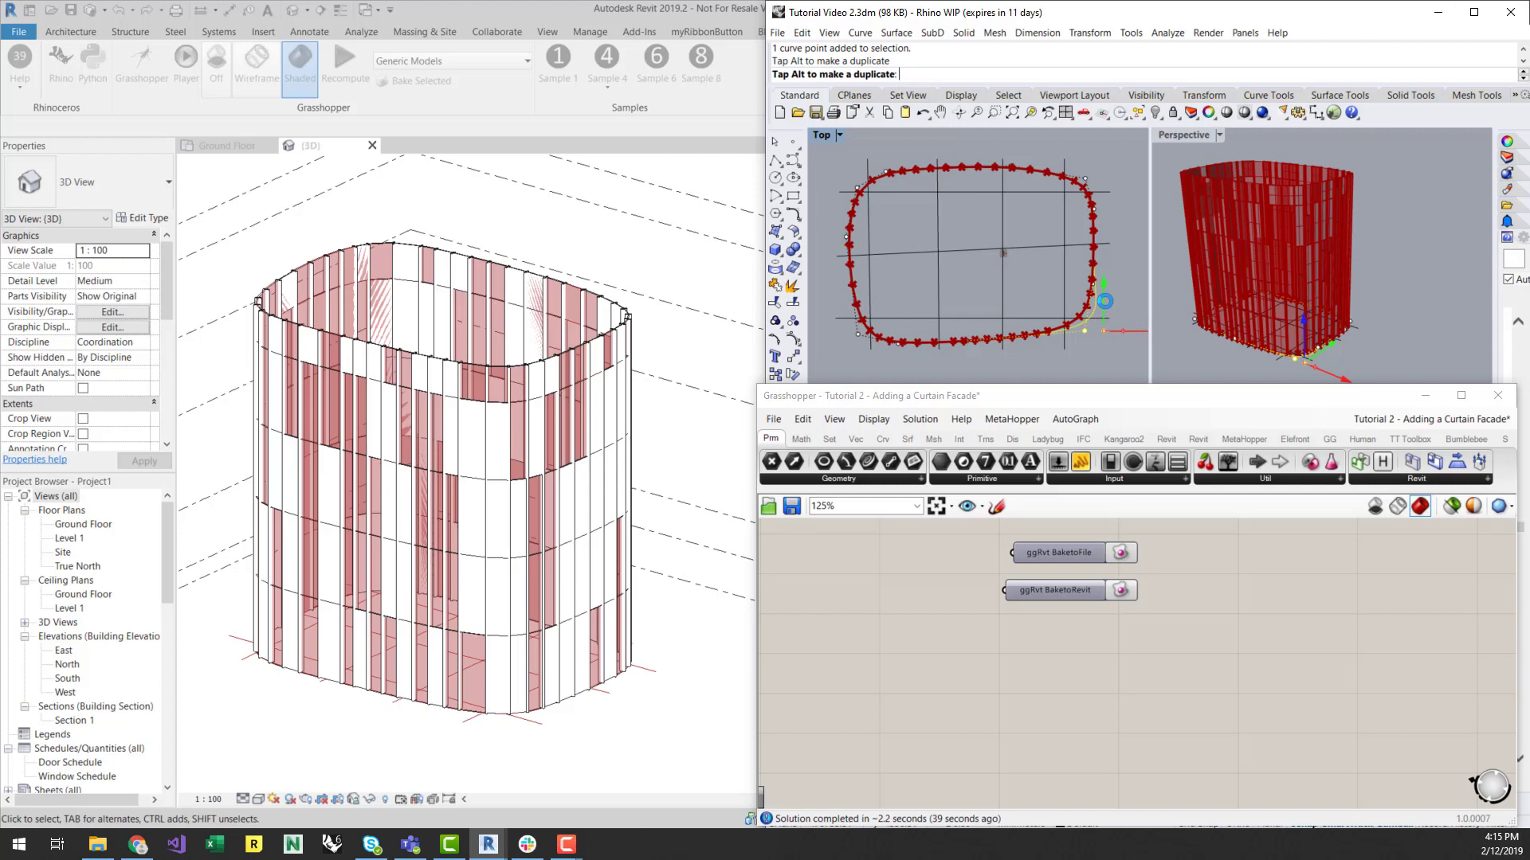
drag(1104, 301, 1105, 295)
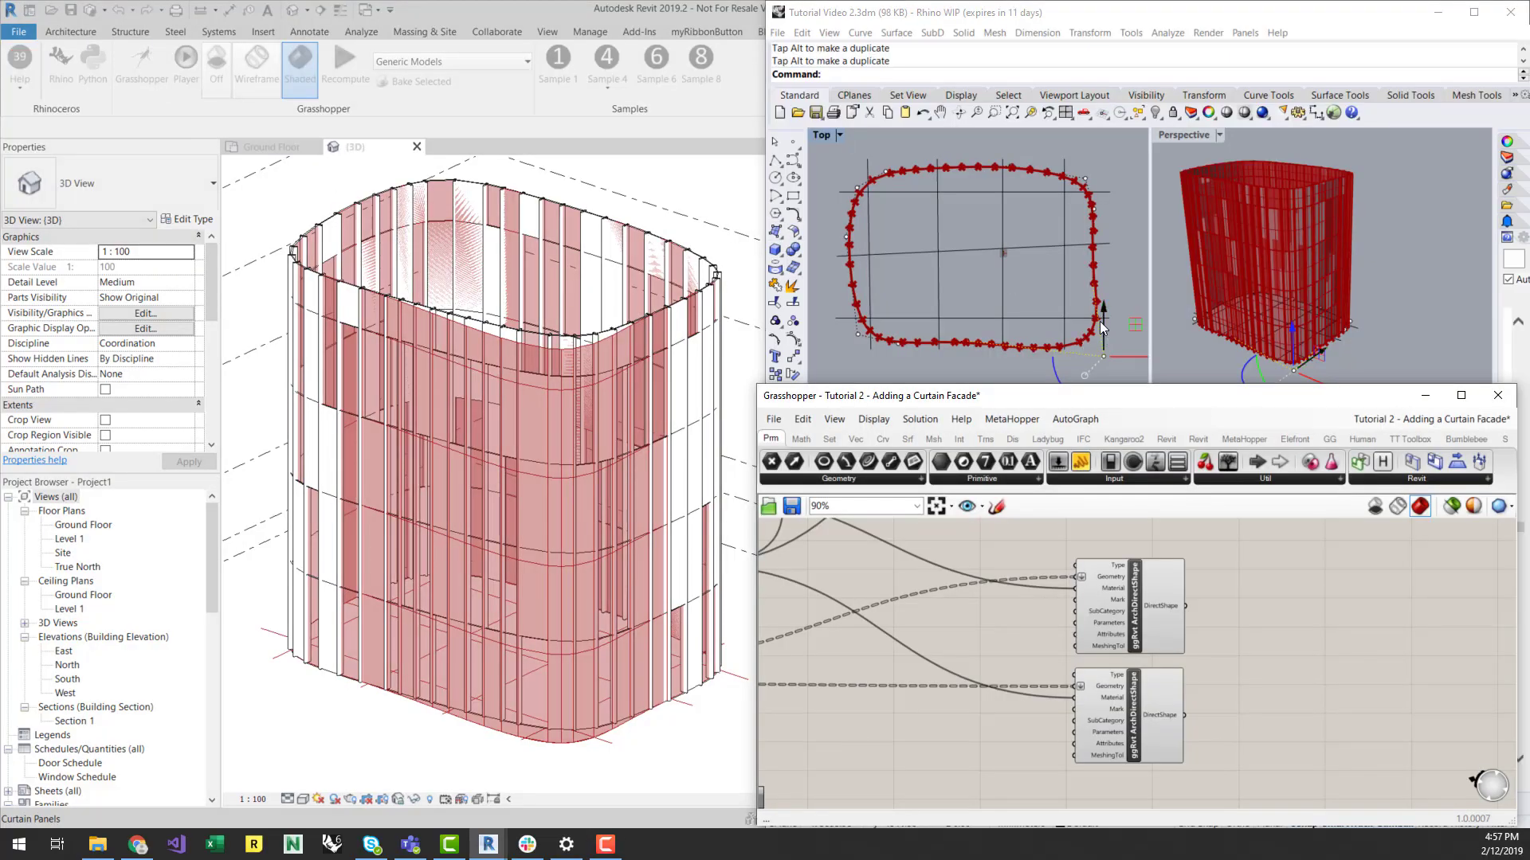
Step: Bake the facade generated from the reshaped curve into Revit again using ggRvt BaketoRevit
scroll(1322, 648, down, 5)
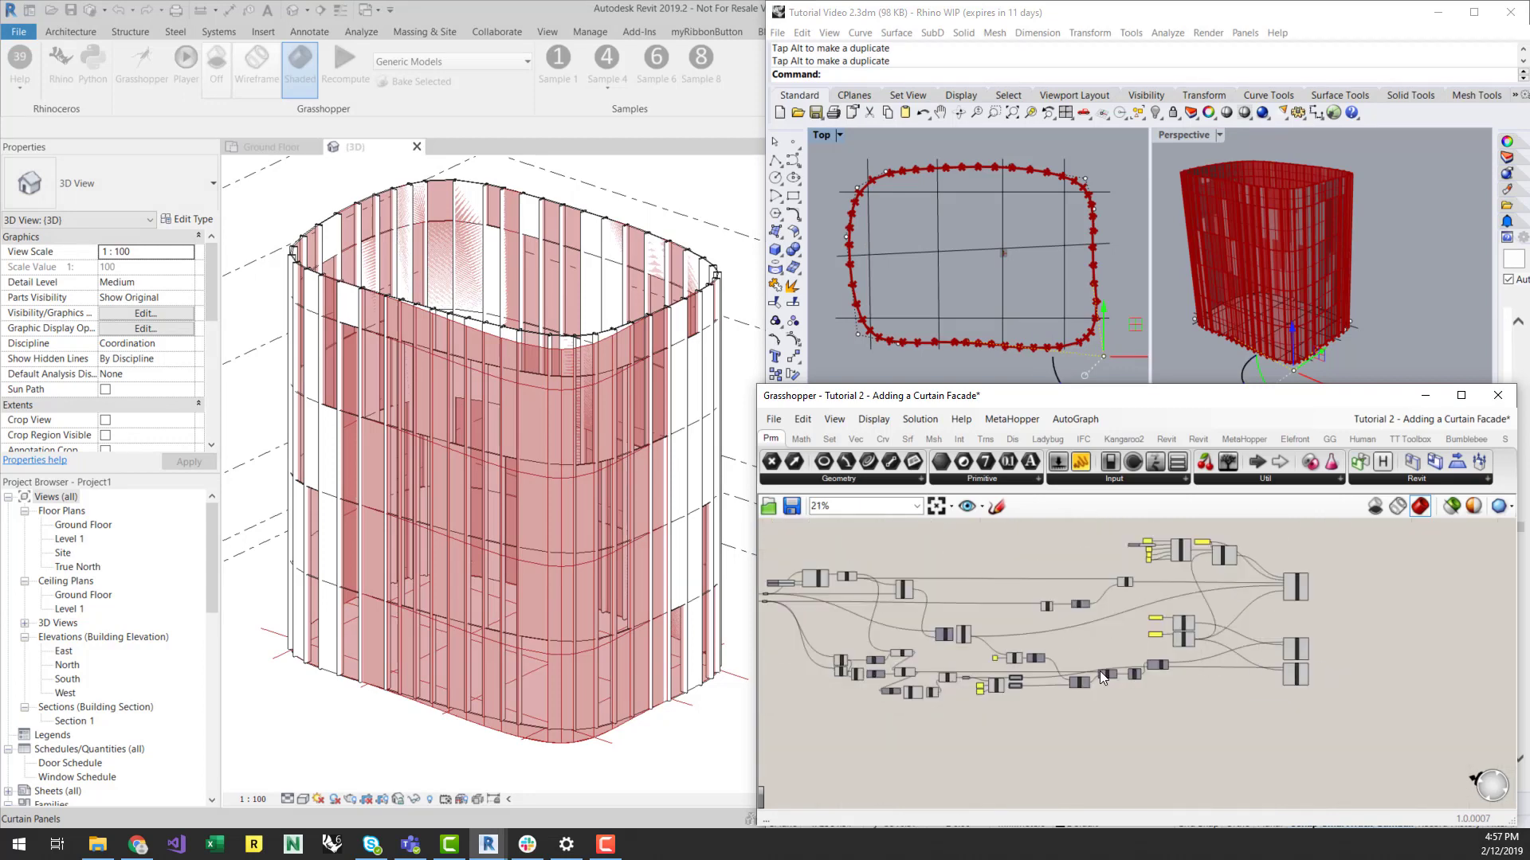
scroll(1020, 601, up, 5)
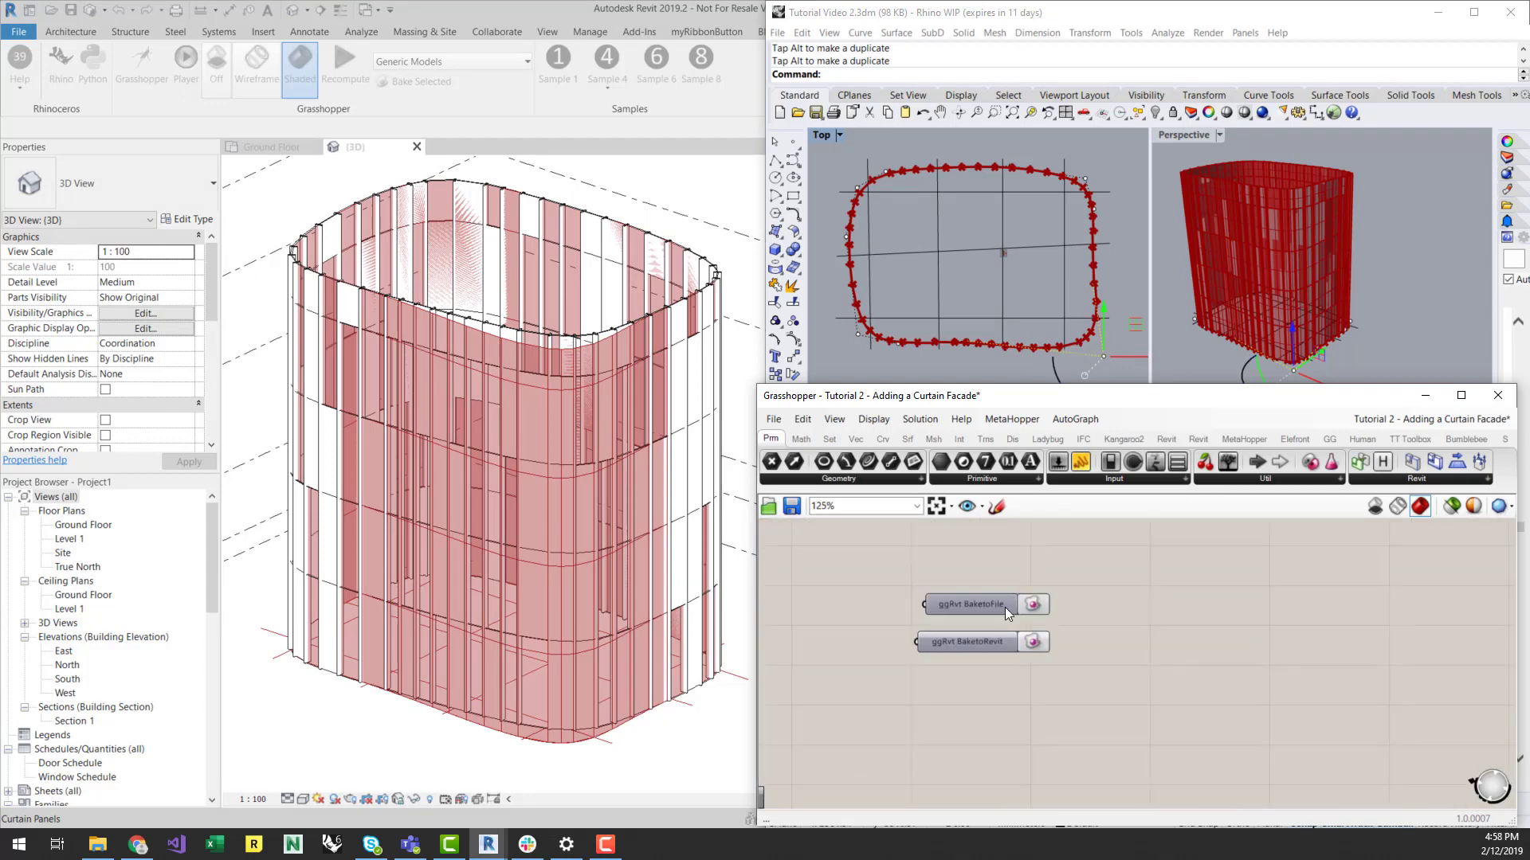
click(1035, 642)
click(1033, 640)
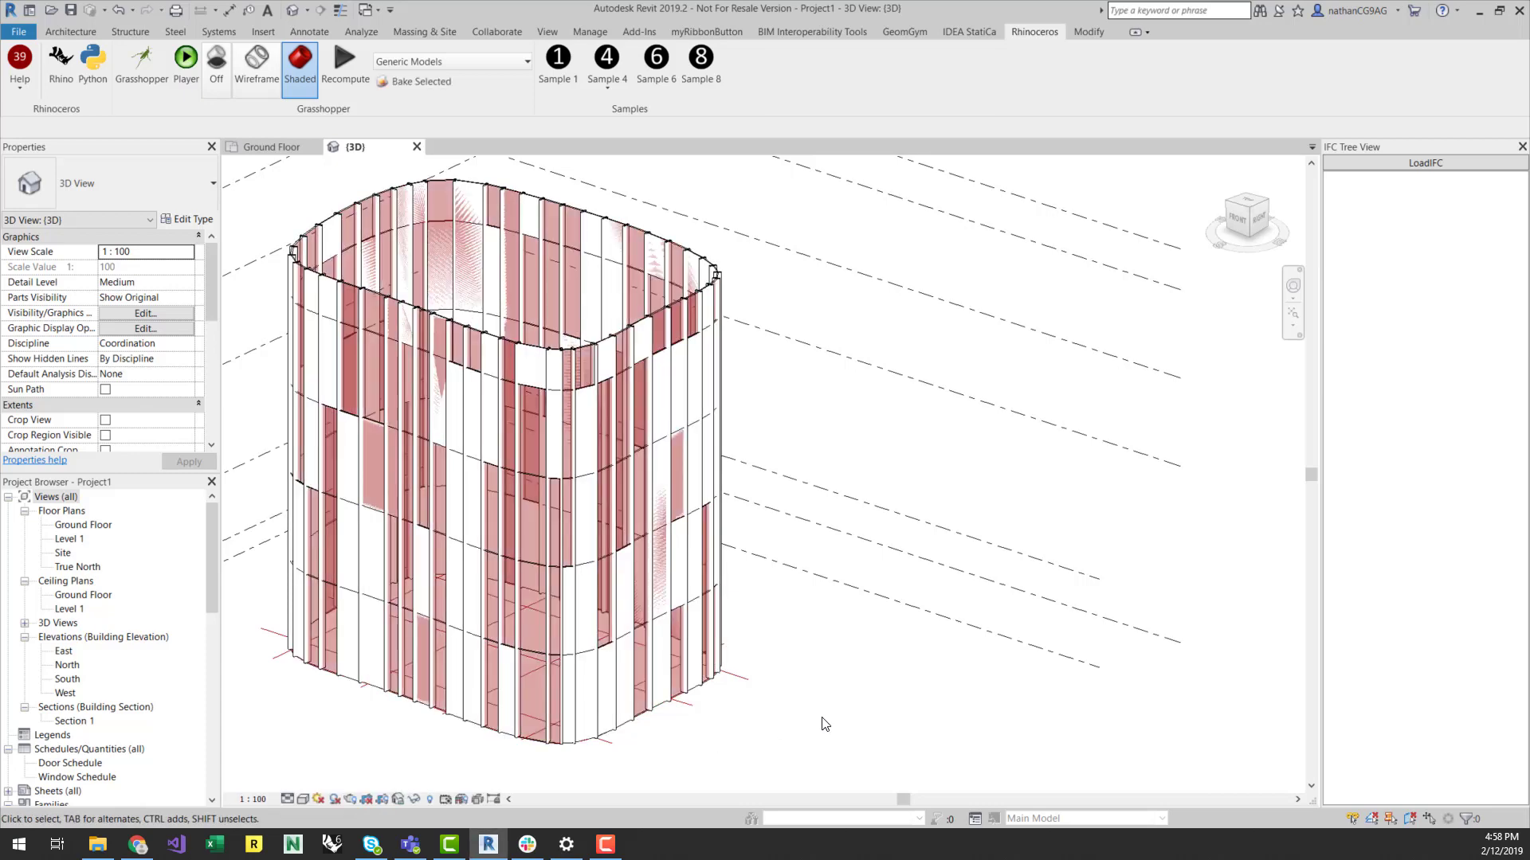
Step: Turn off the Grasshopper preview in Revit and set the 3D view's visual style to Shaded, dismissing the save reminder
click(218, 68)
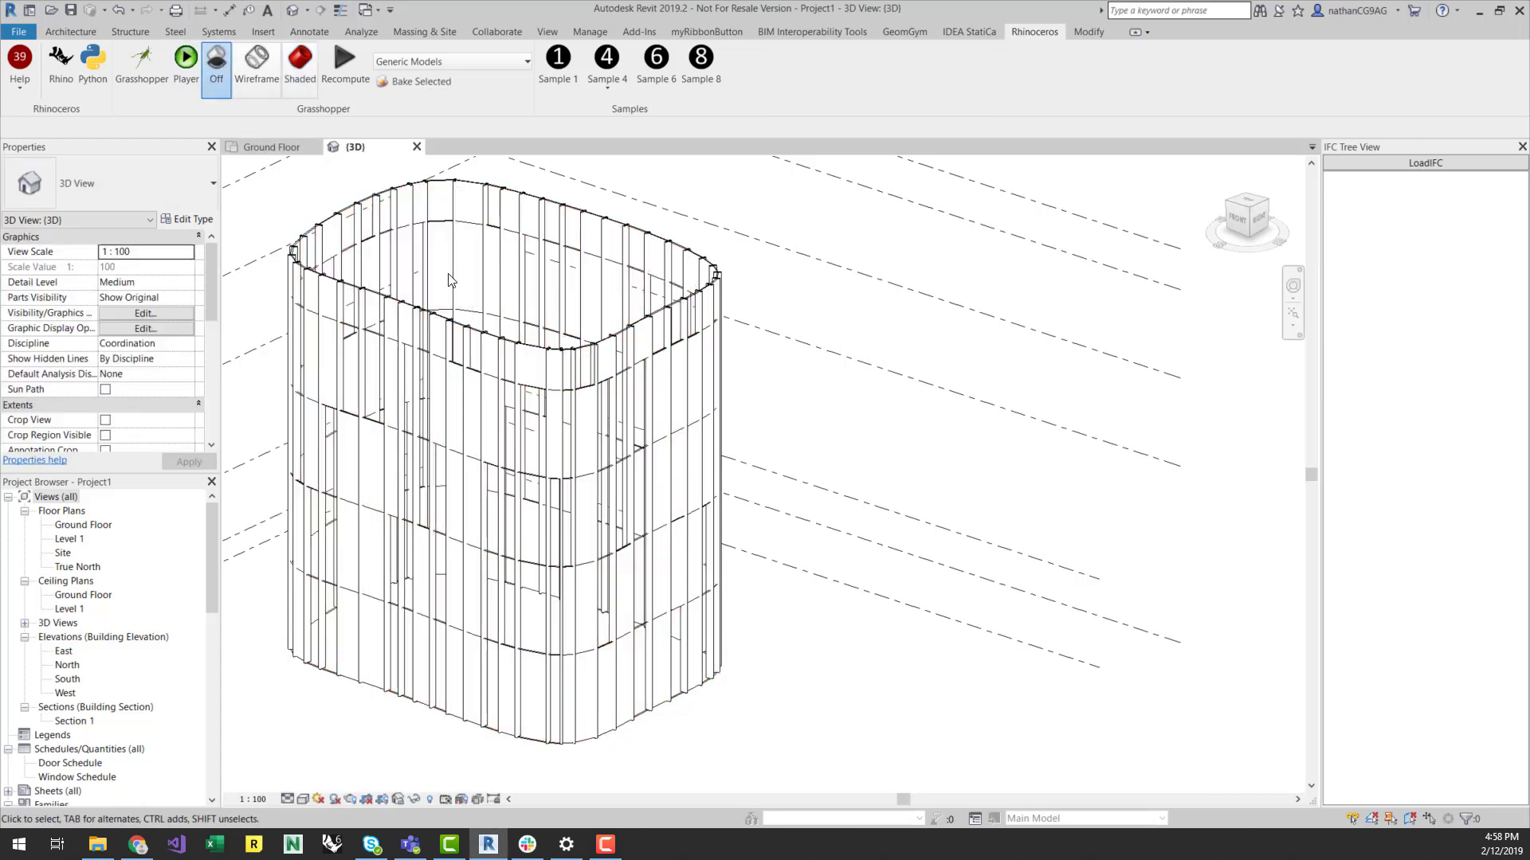
click(303, 800)
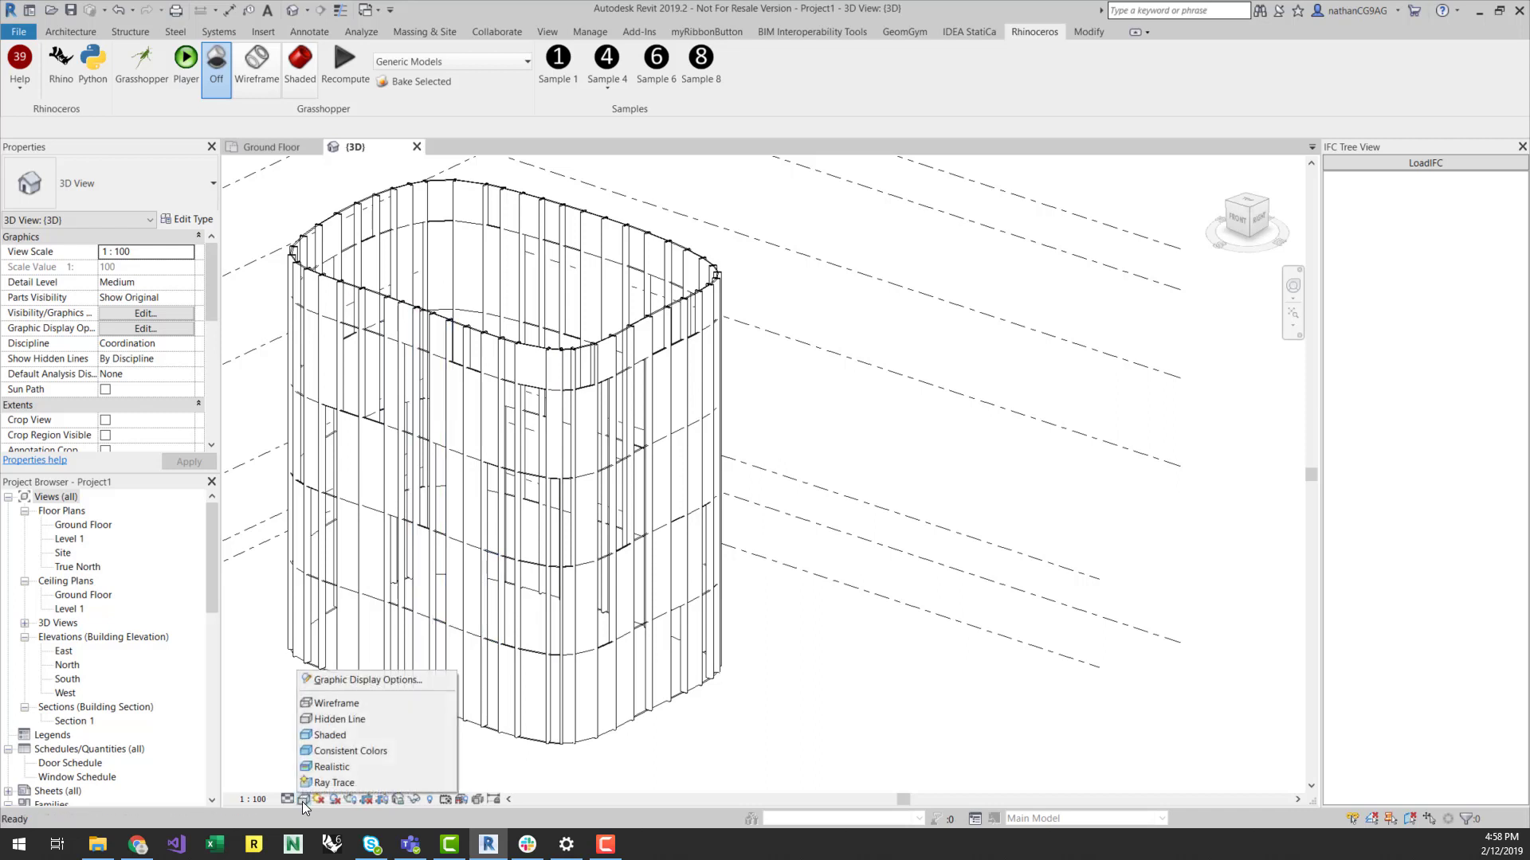
click(358, 735)
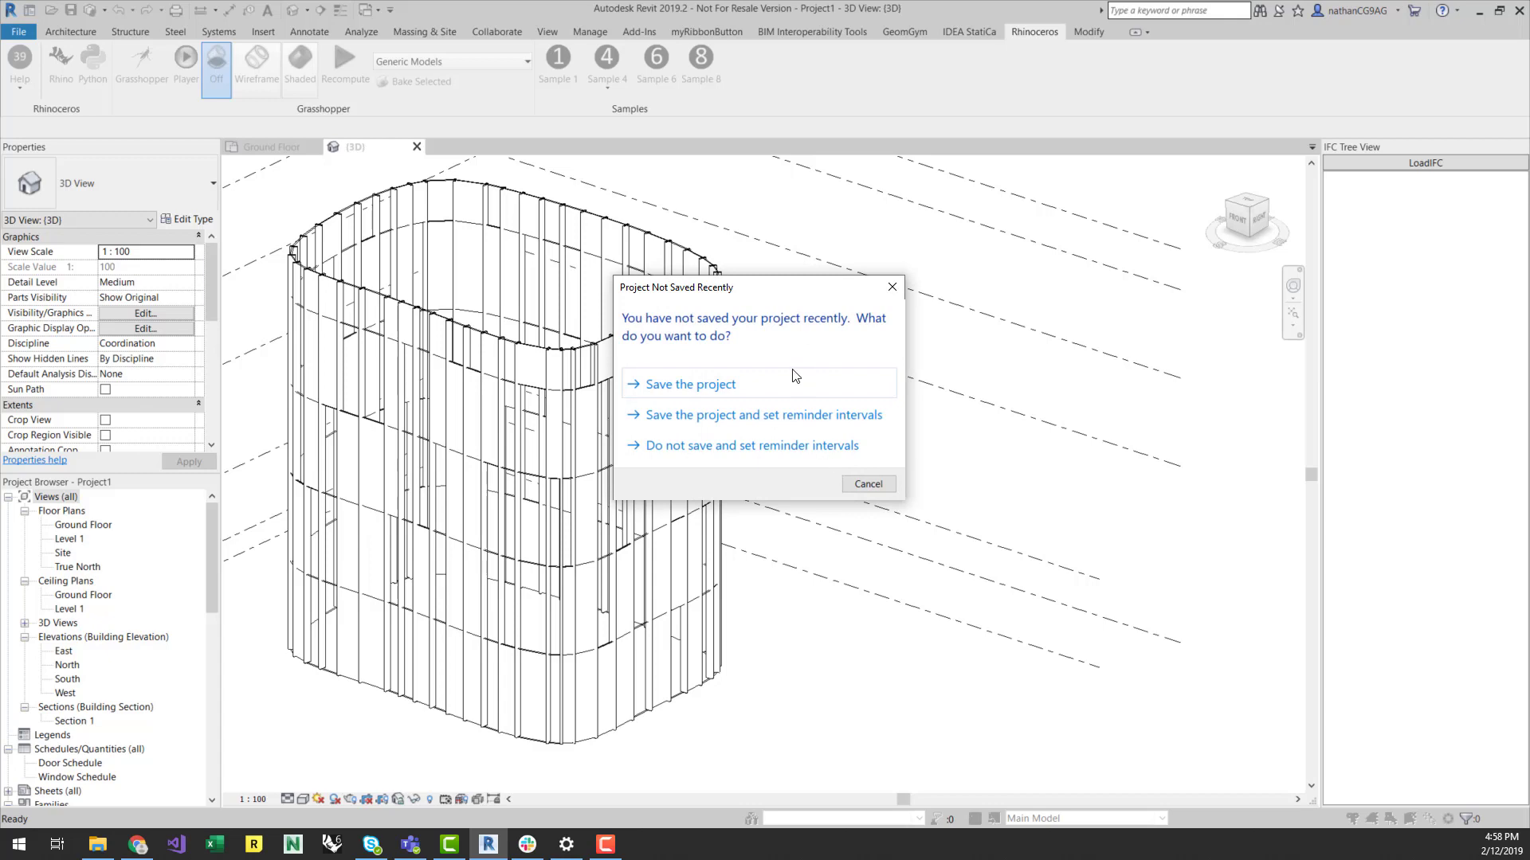
click(899, 287)
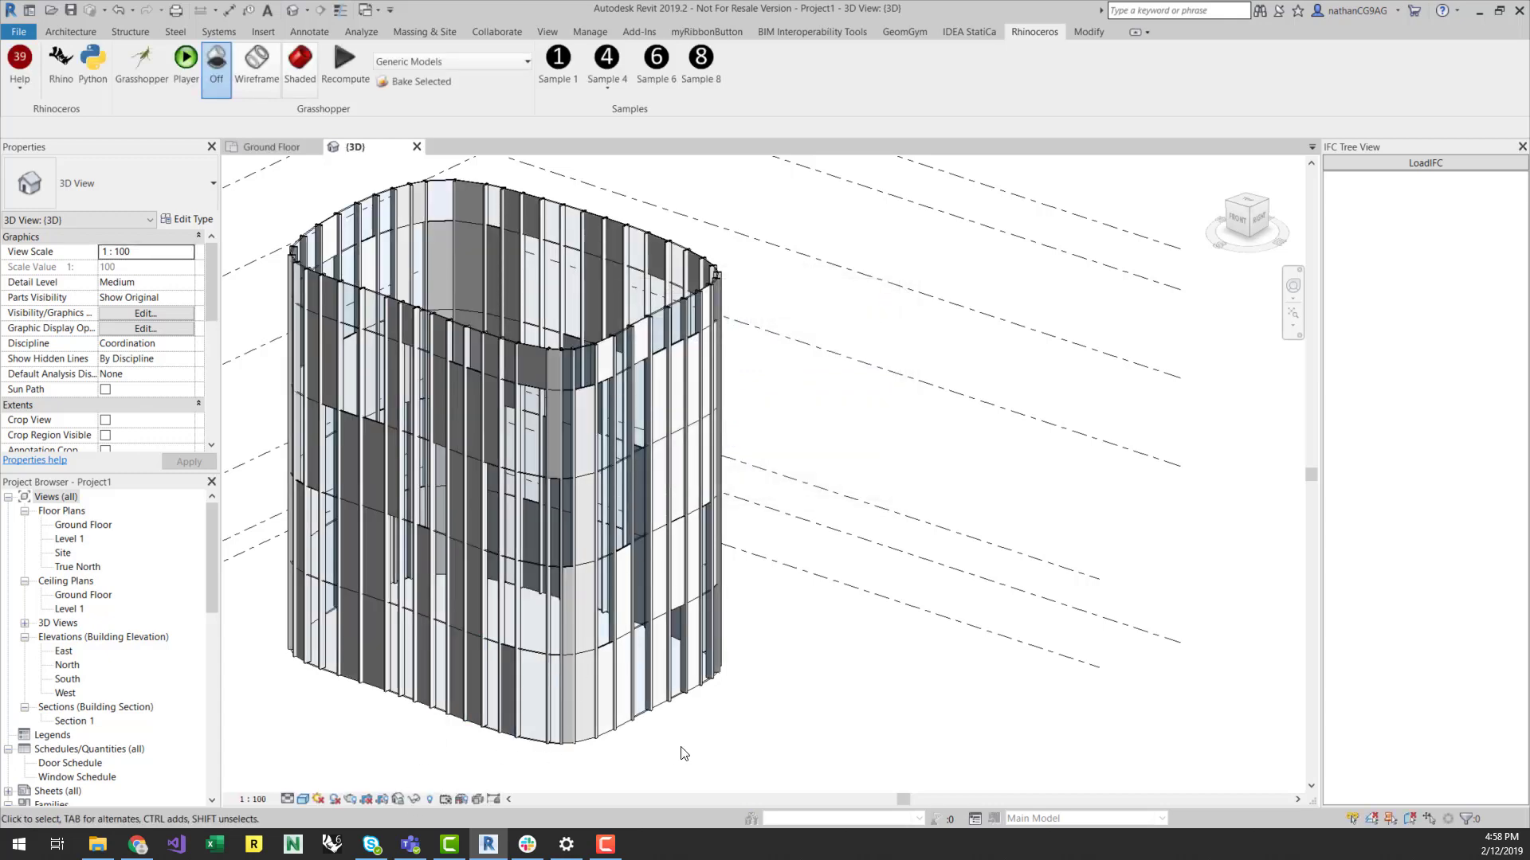
shift+middle_drag(731, 748, 701, 606)
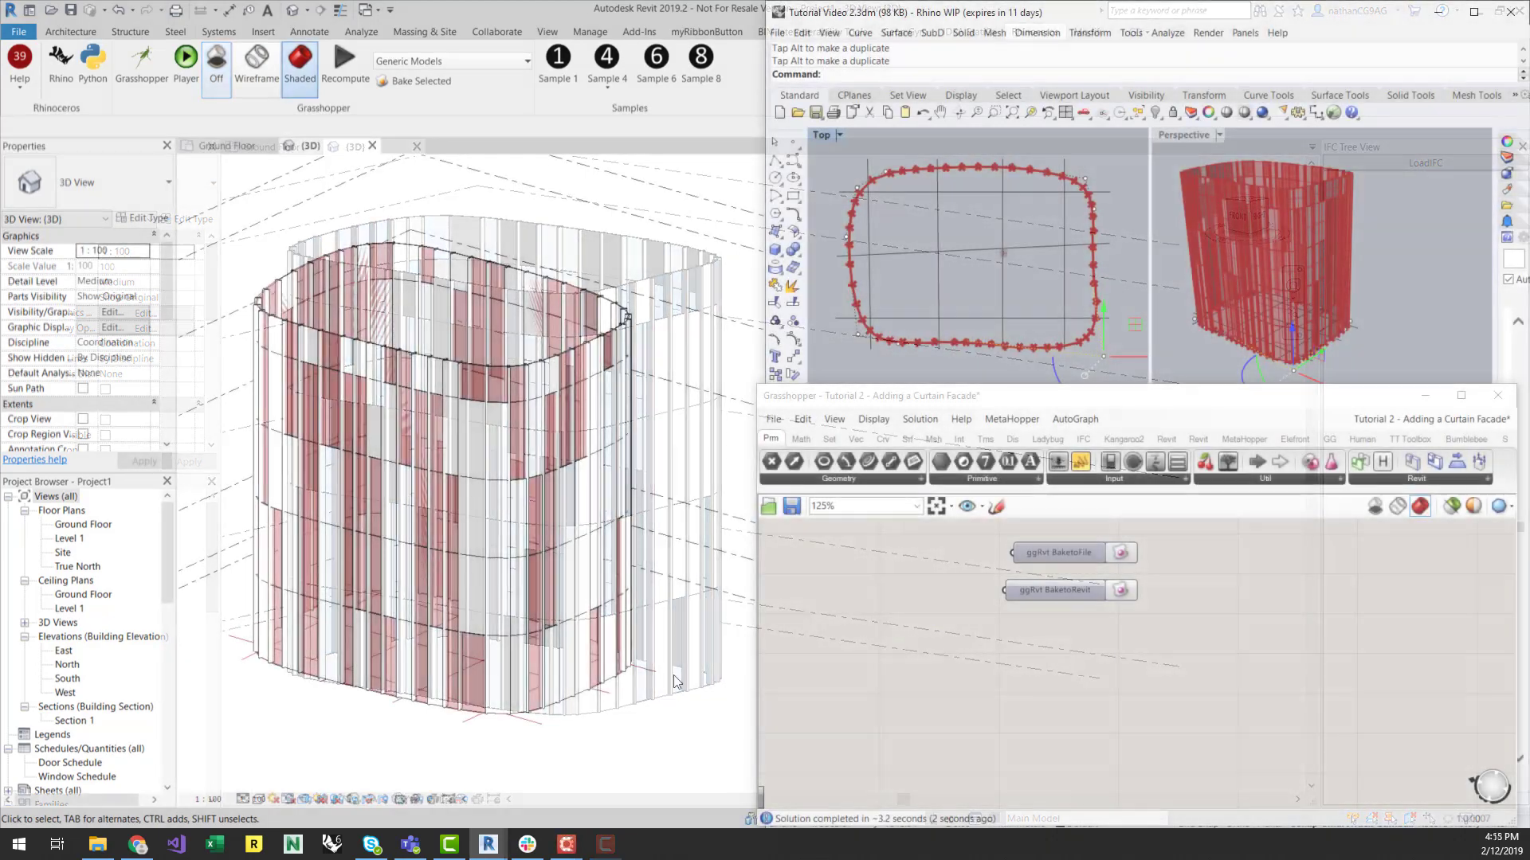
Step: Inspect the IfcGUID property of a baked curtain panel near the facade's base, widening the properties enough to read it
click(659, 702)
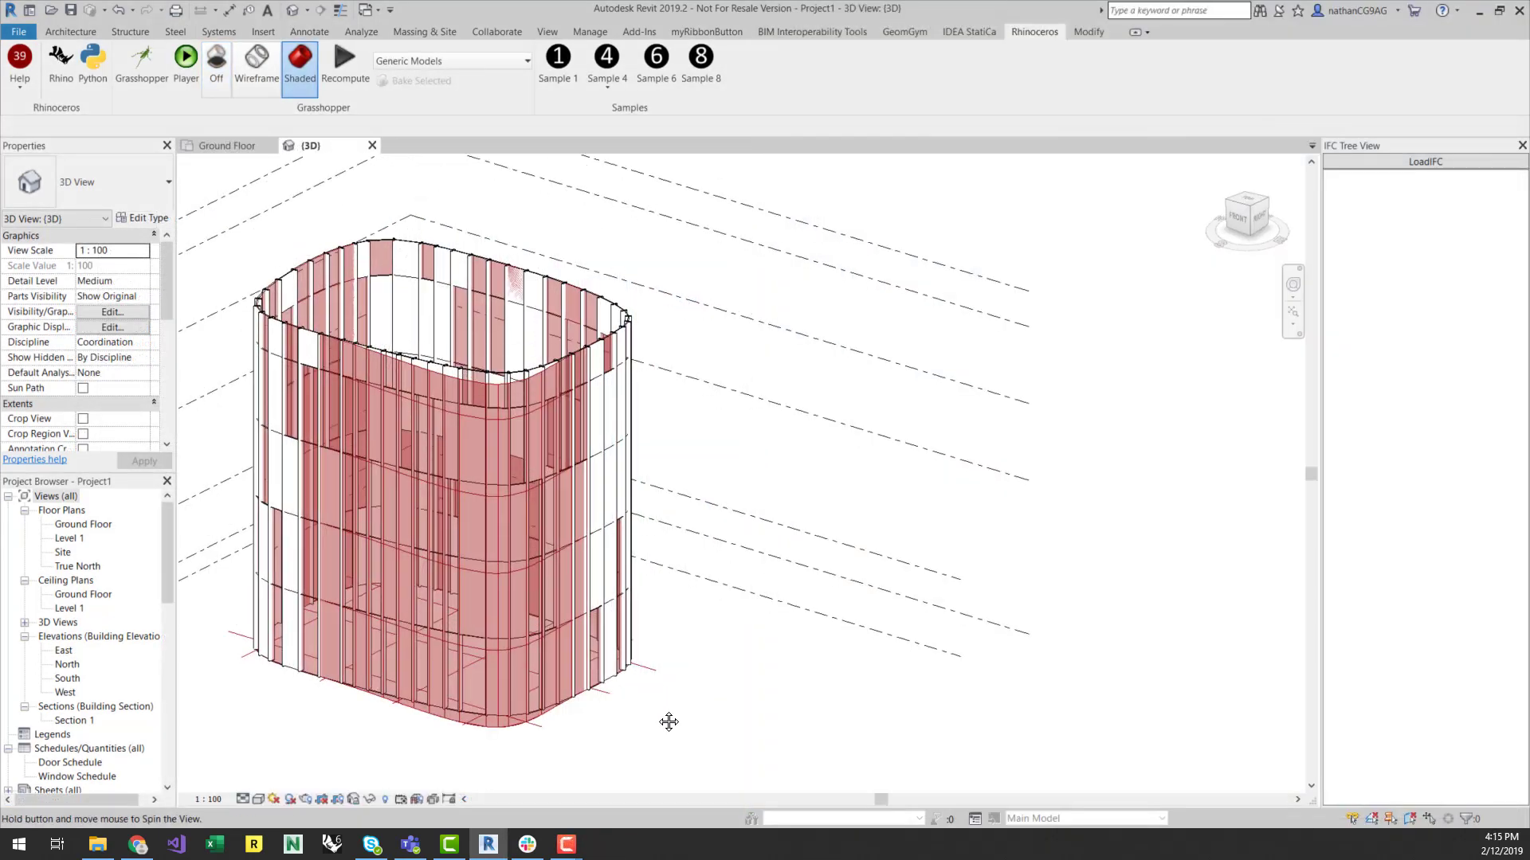
click(610, 634)
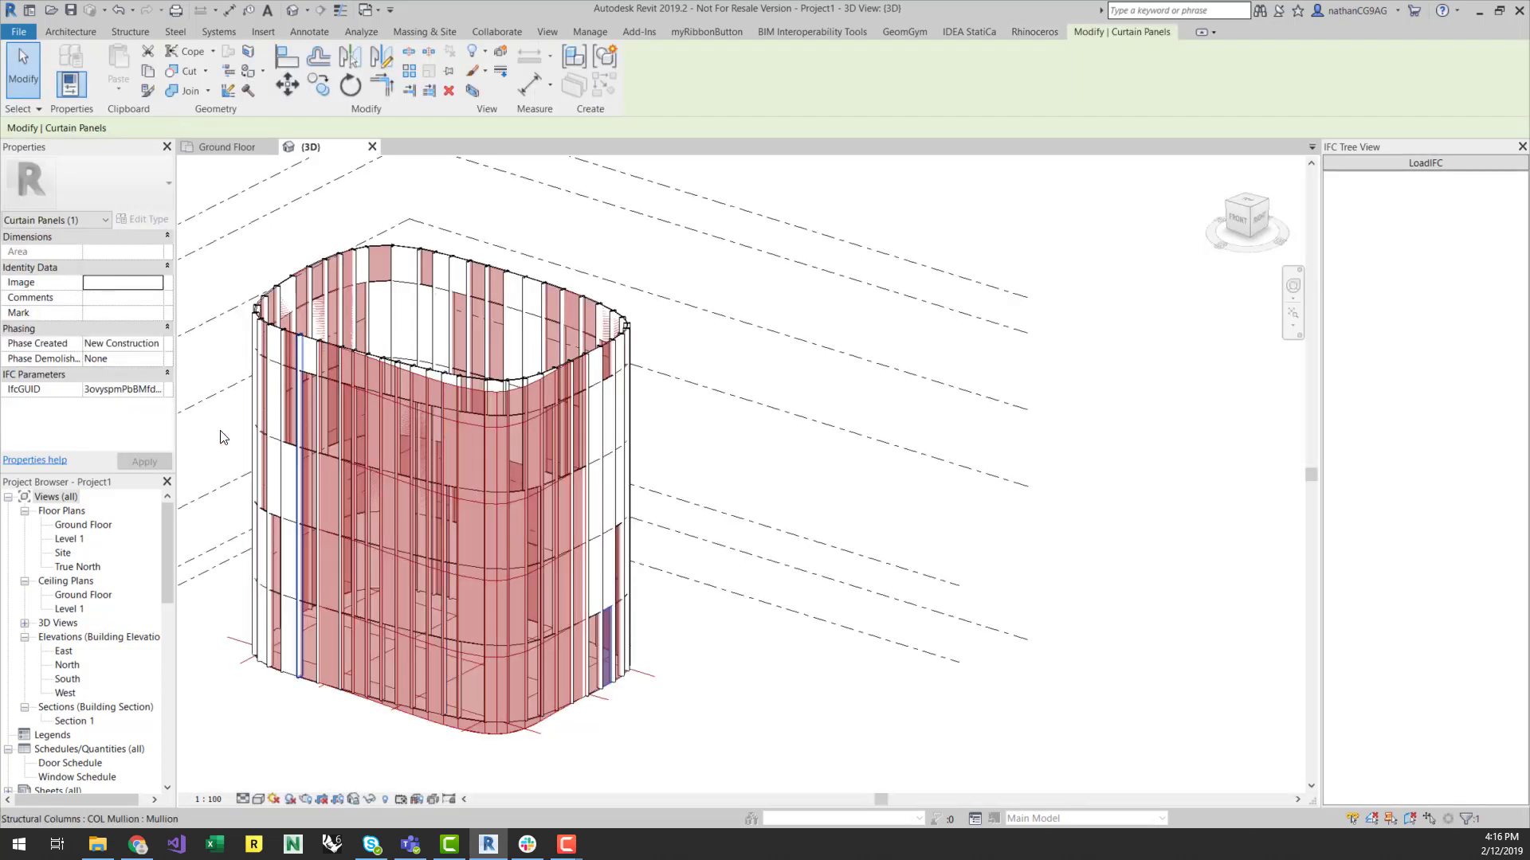
click(124, 389)
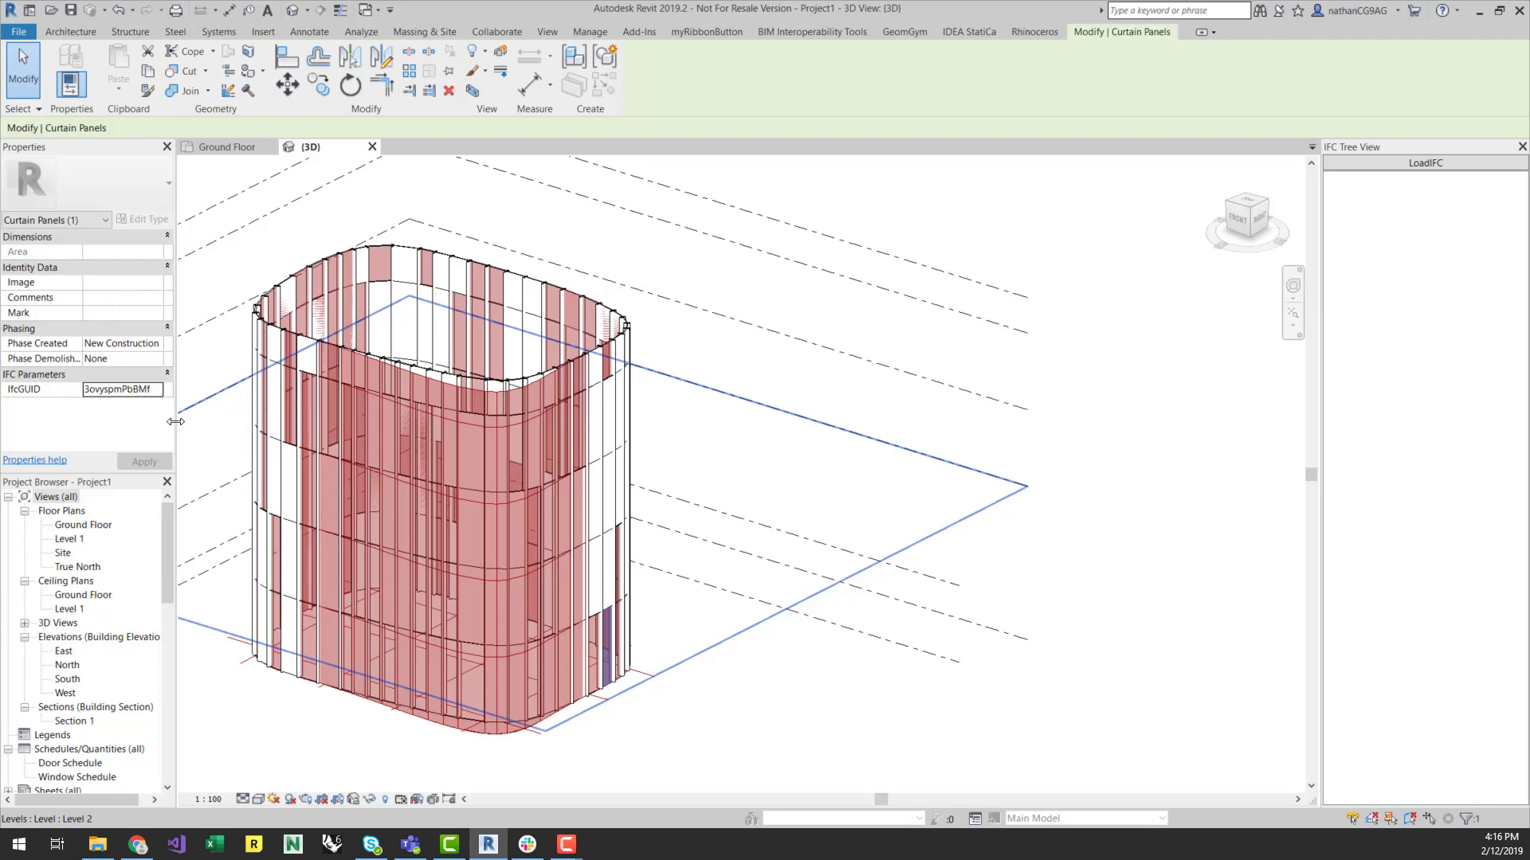
drag(175, 421, 221, 421)
click(151, 390)
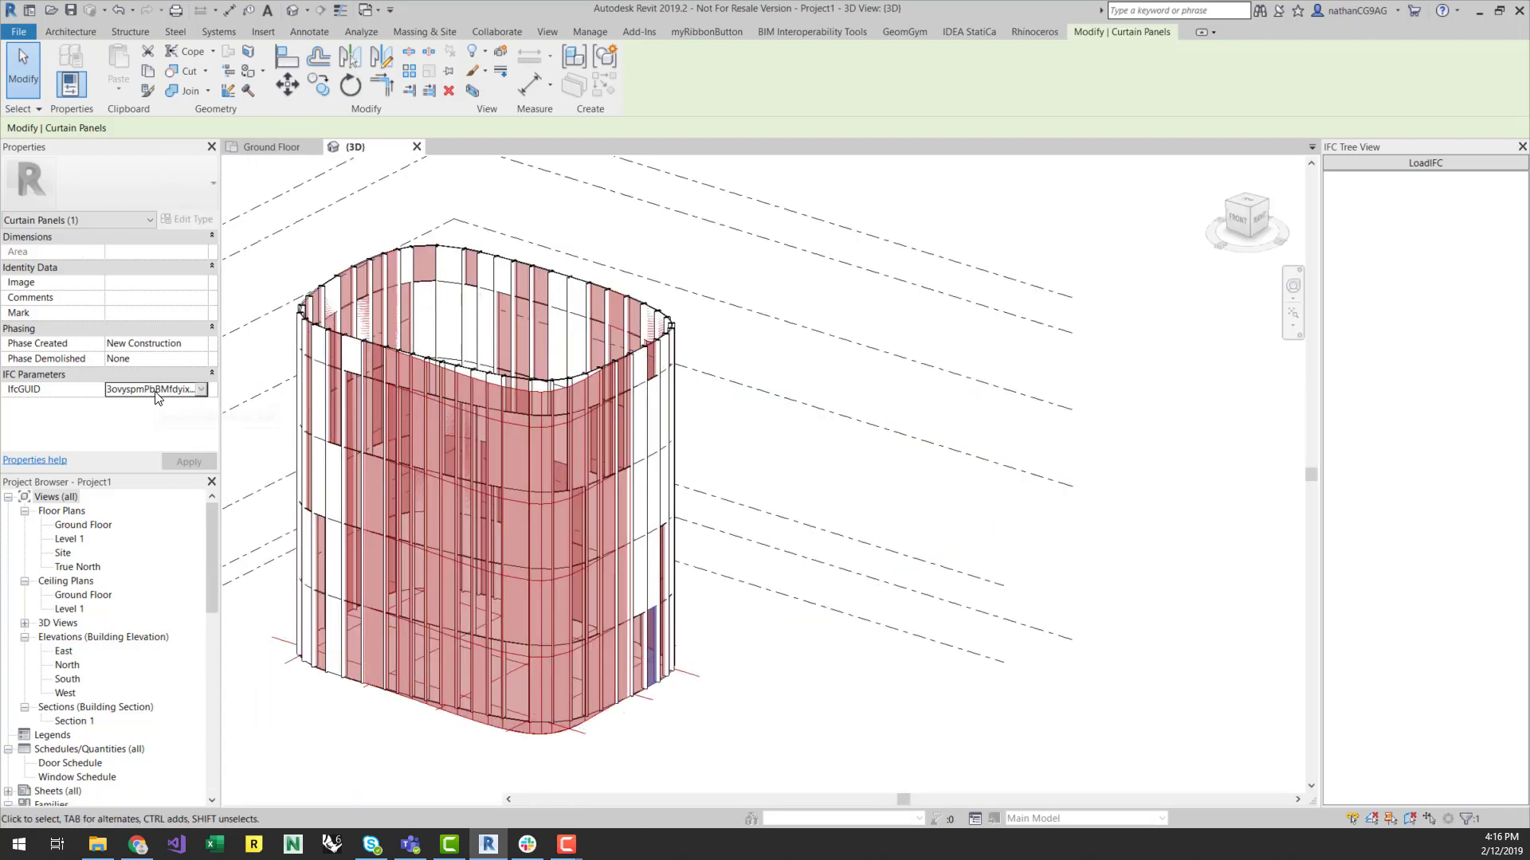
Step: Inspect the IfcGUID property of a COL Mullion structural column and clear the selection
click(531, 381)
drag(210, 300, 208, 446)
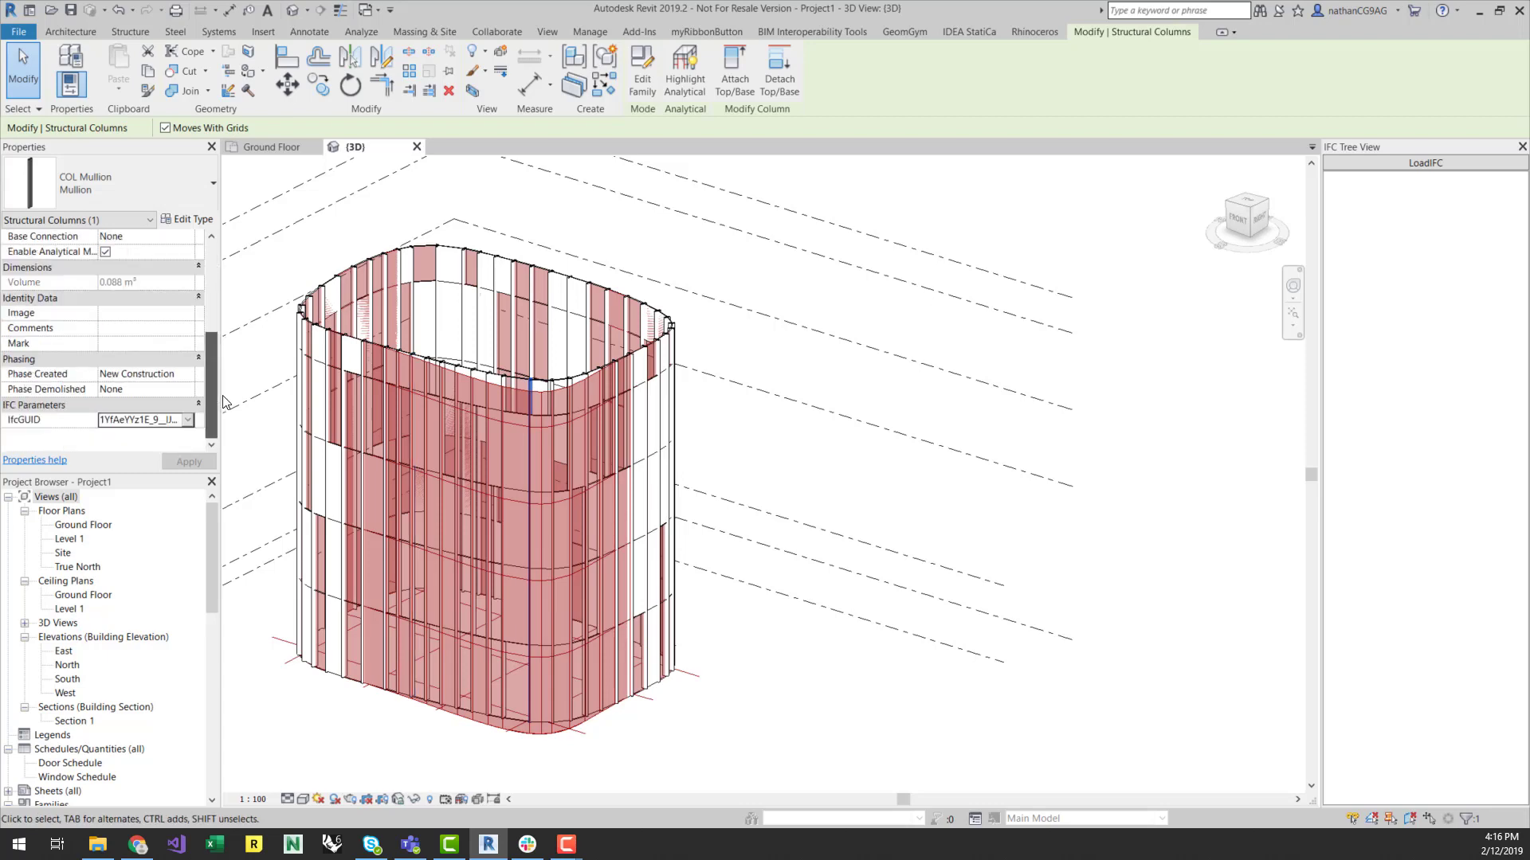
click(819, 729)
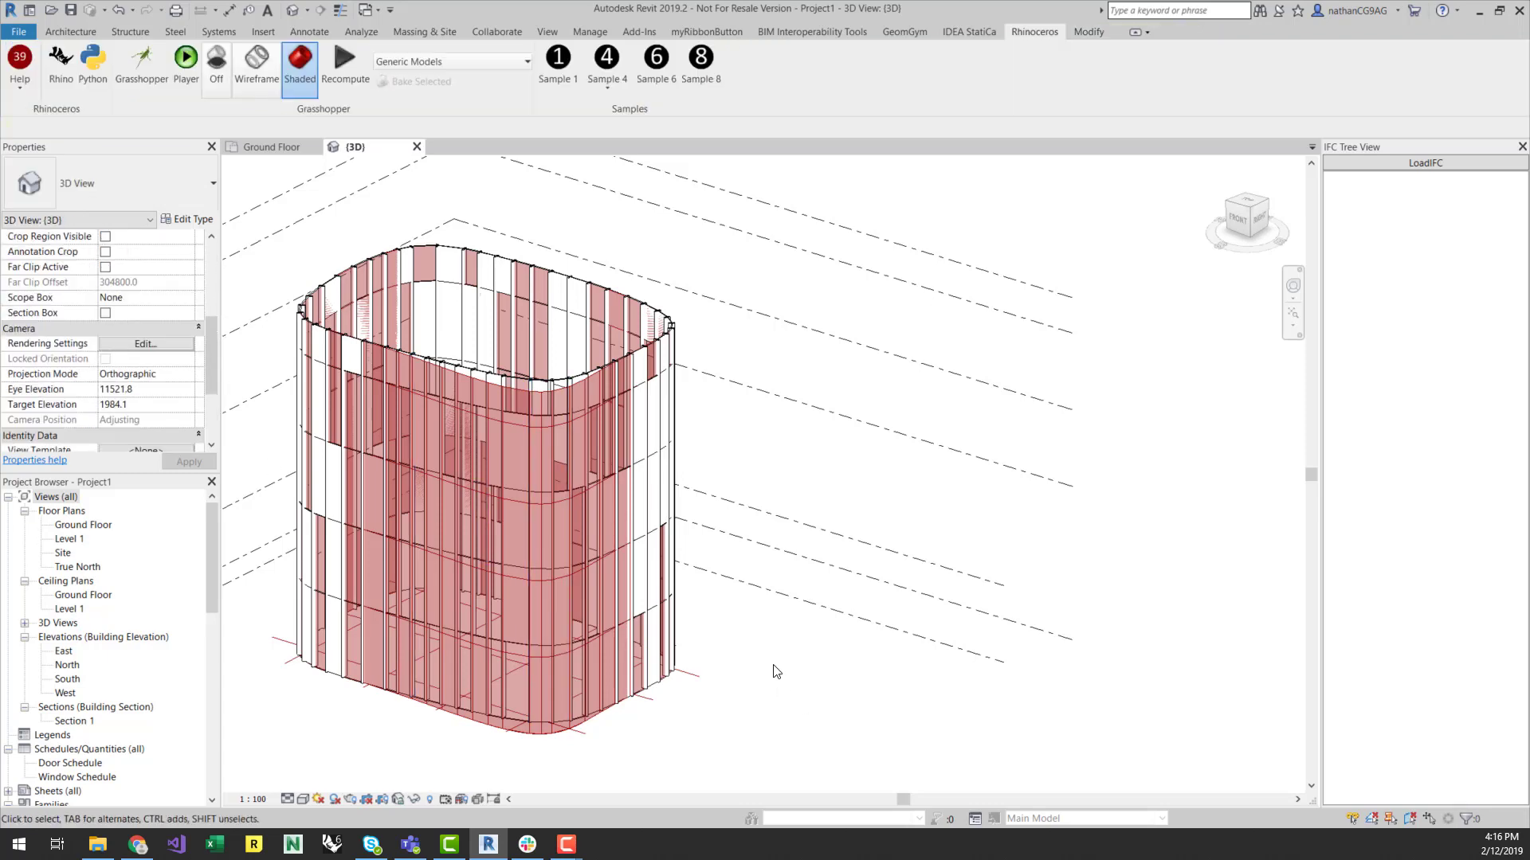
Step: Remove the IFC Id from a curtain panel on the facade's side with GeomGym's Remove IFC Ids command
shift+middle_drag(779, 671, 600, 640)
scroll(619, 633, up, 2)
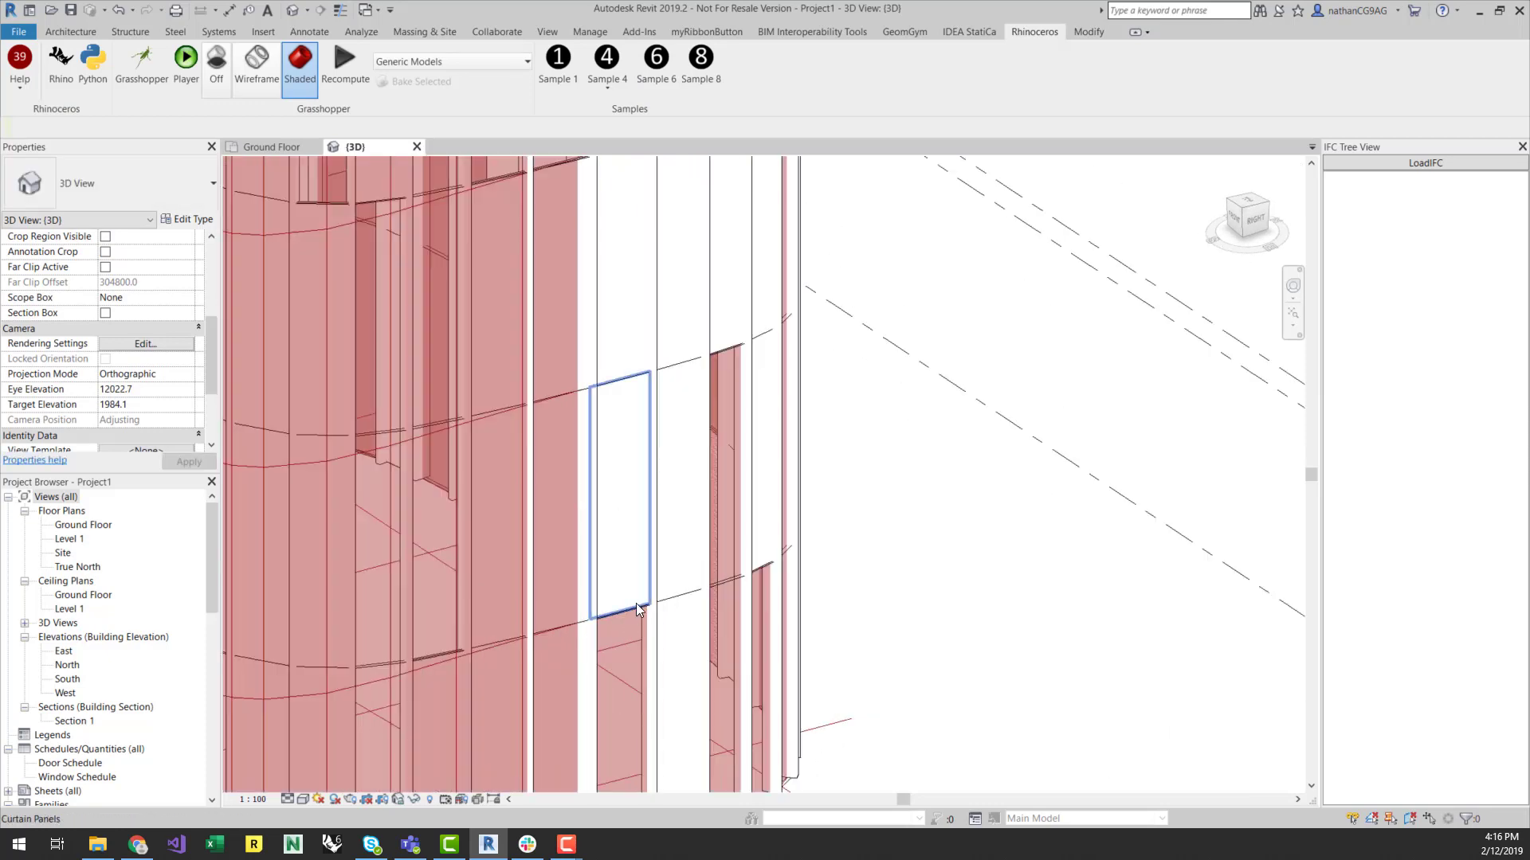
click(632, 606)
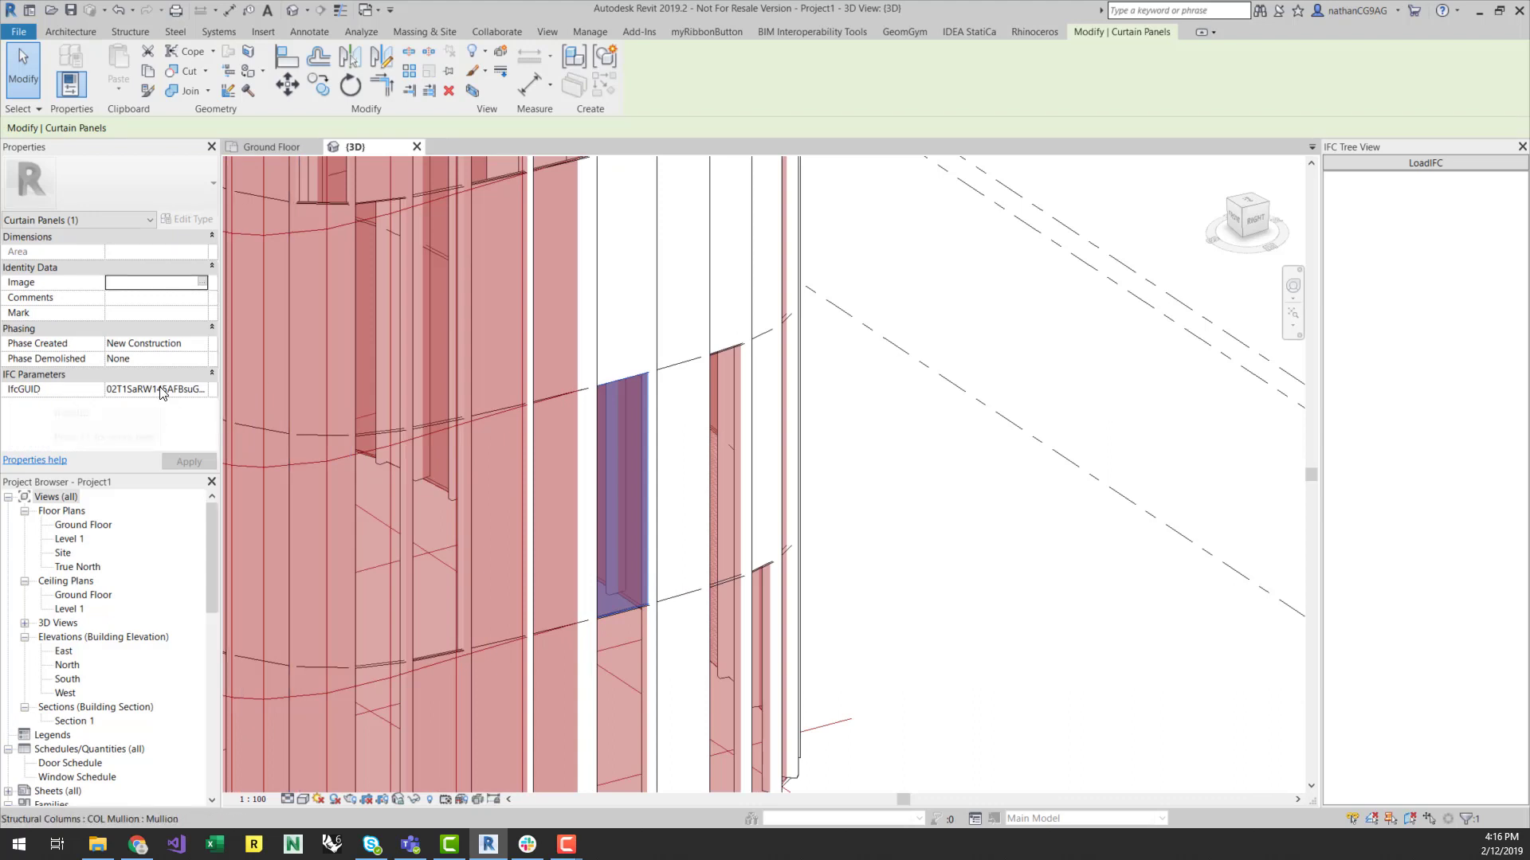
click(913, 34)
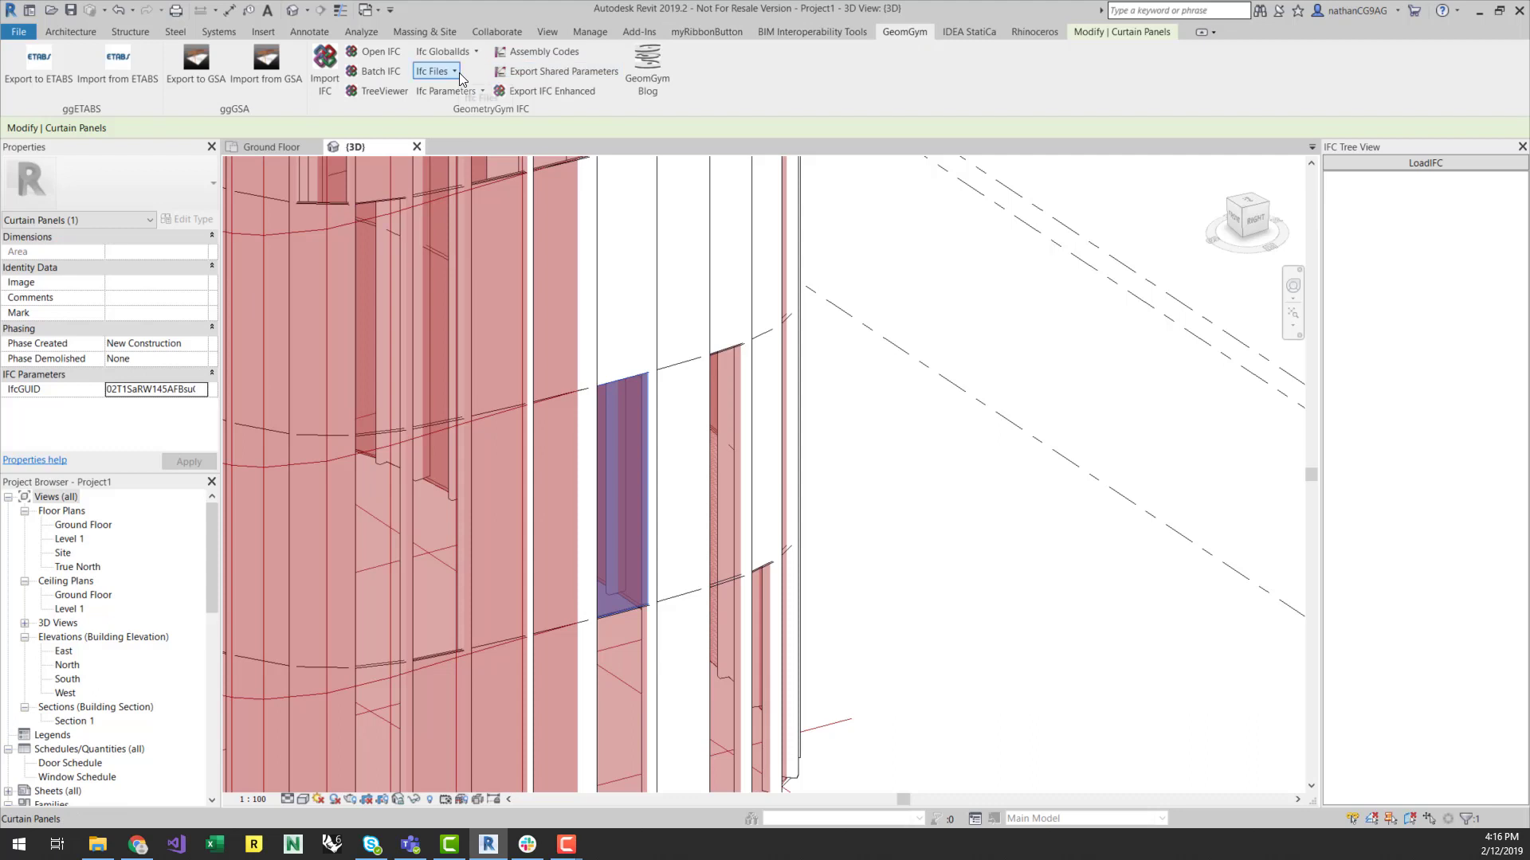
click(465, 53)
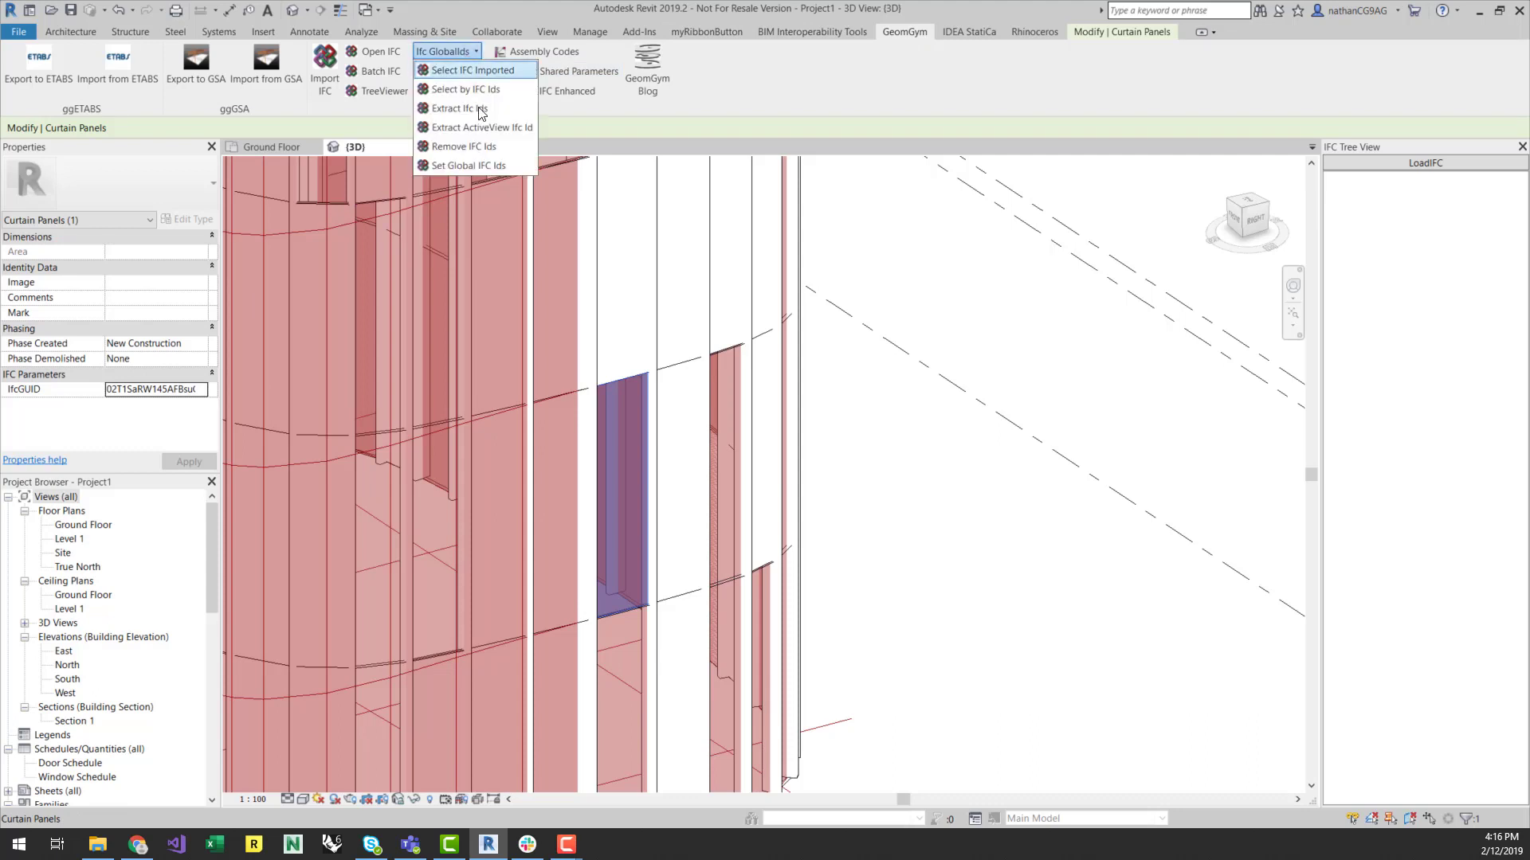
click(471, 147)
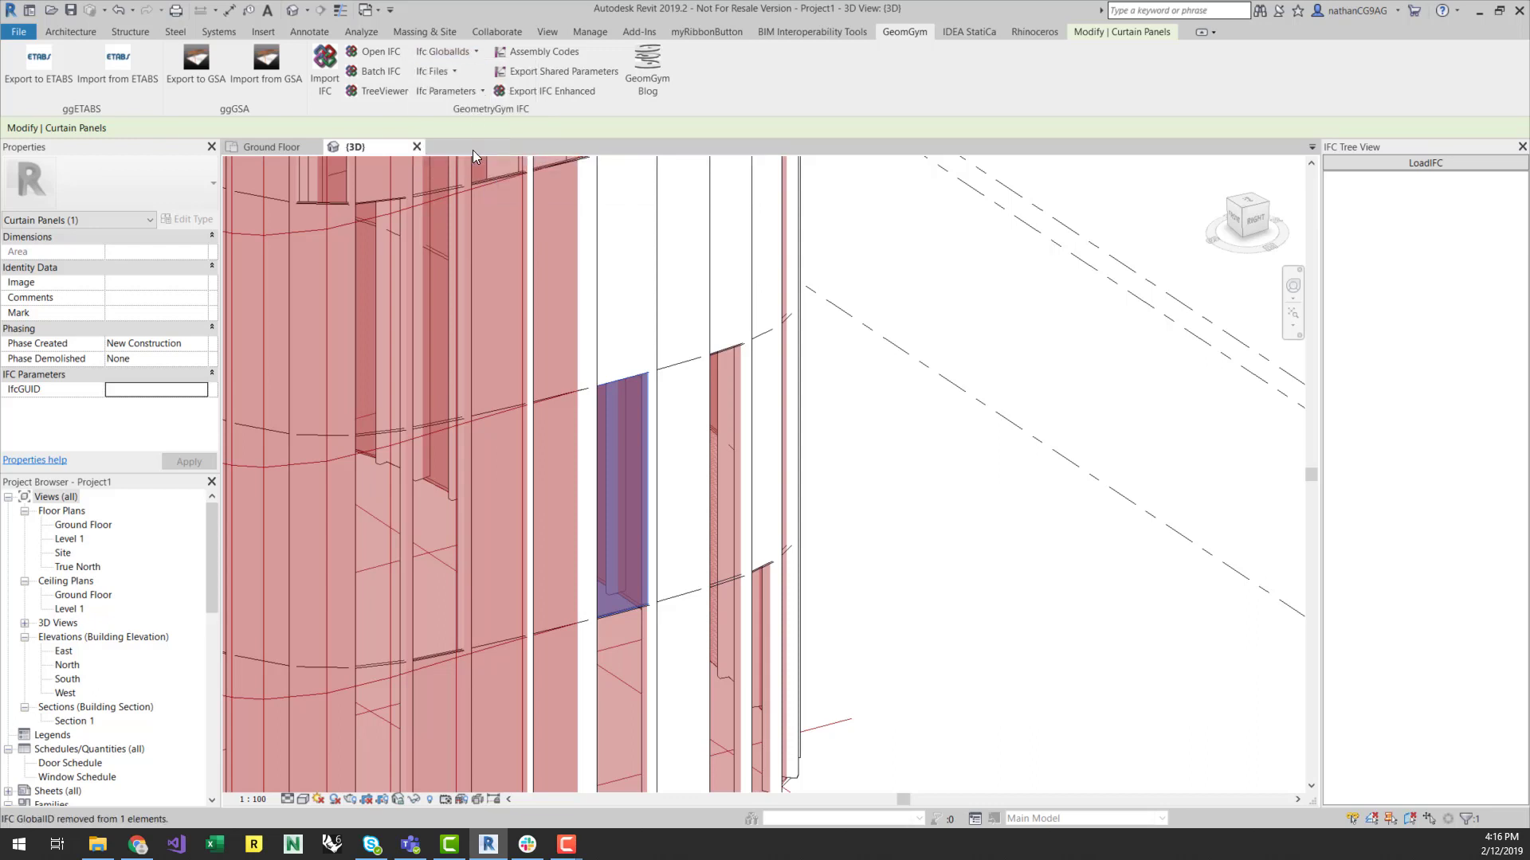
click(992, 667)
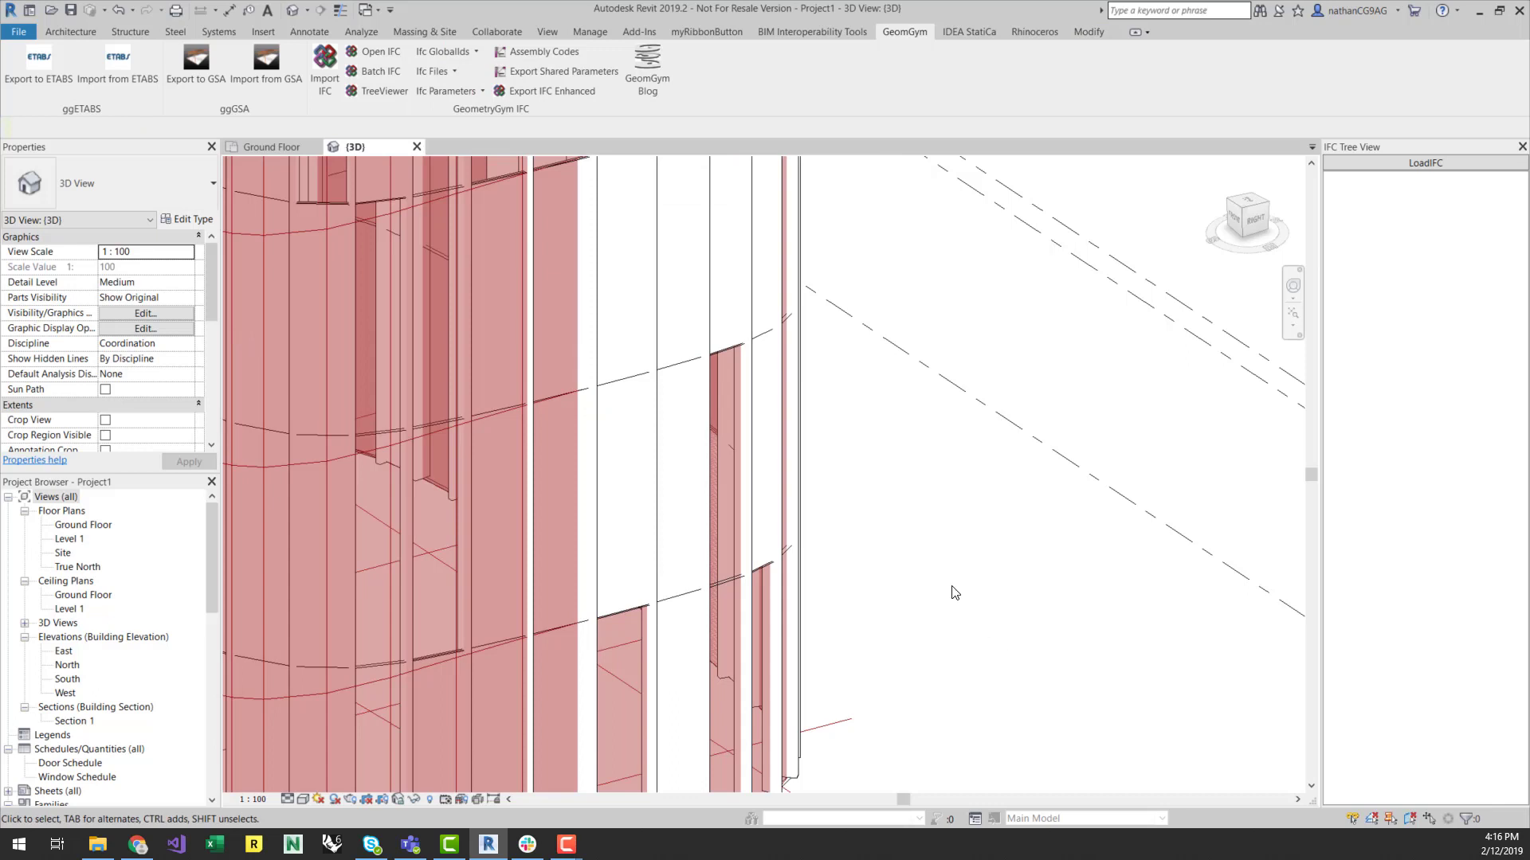
Step: Check the curtain panel directly above the edited one and examine the upper part of the shaded facade
scroll(872, 650, down, 2)
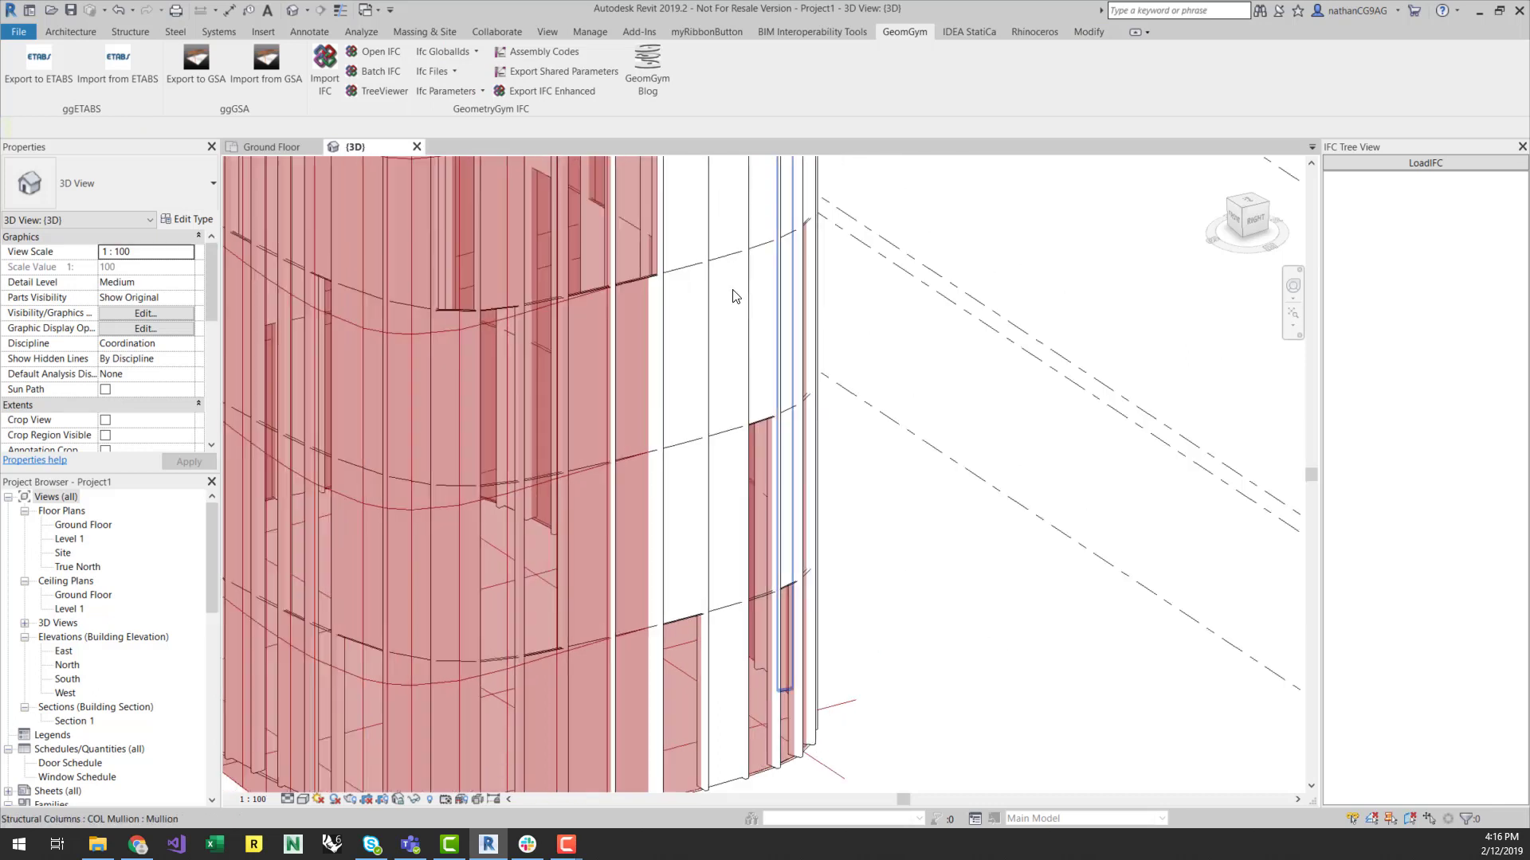
click(688, 271)
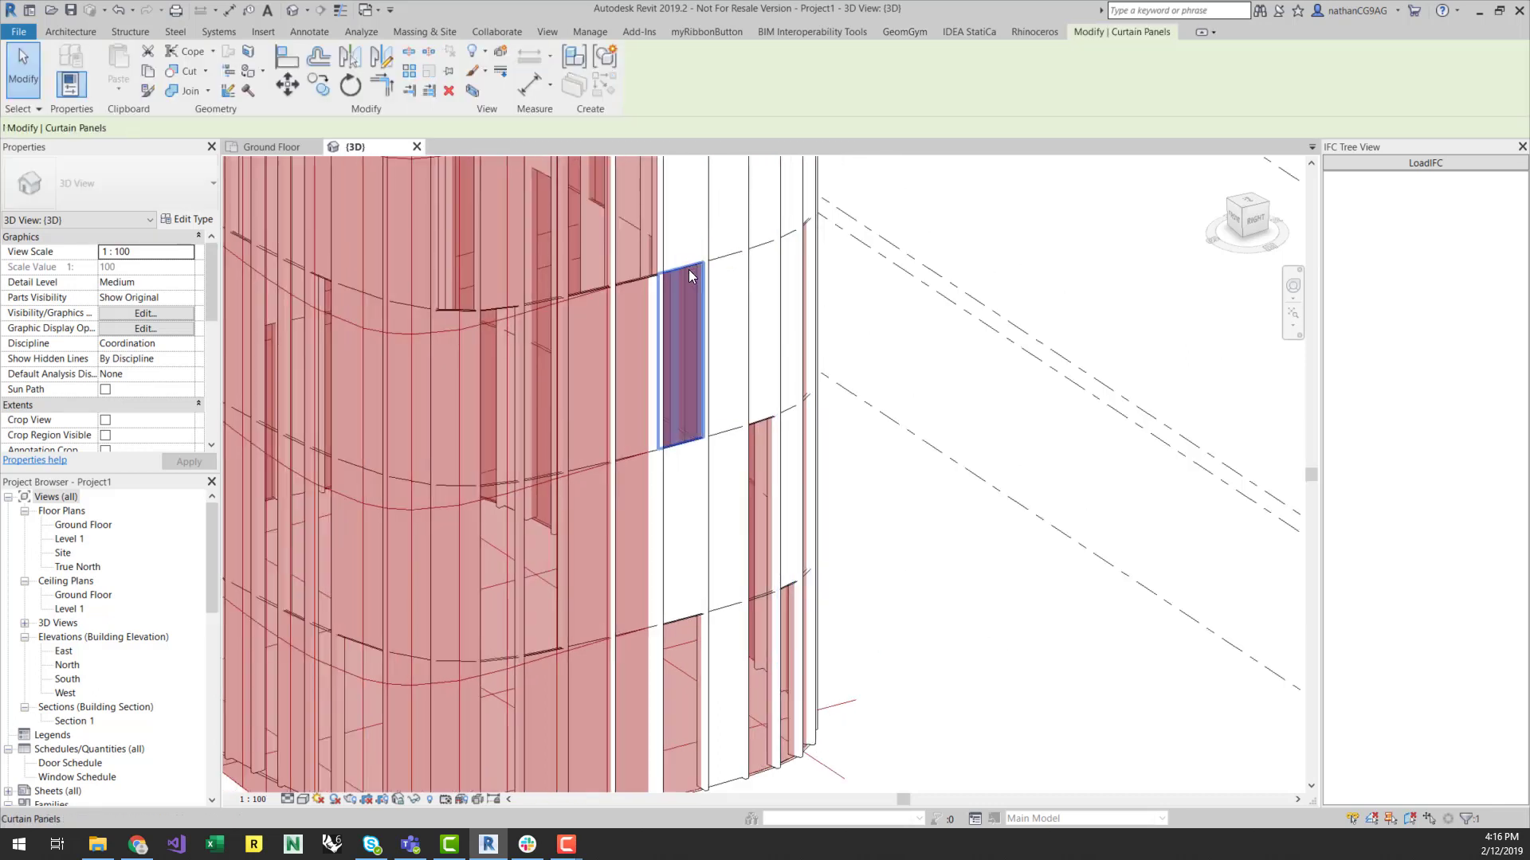
click(991, 665)
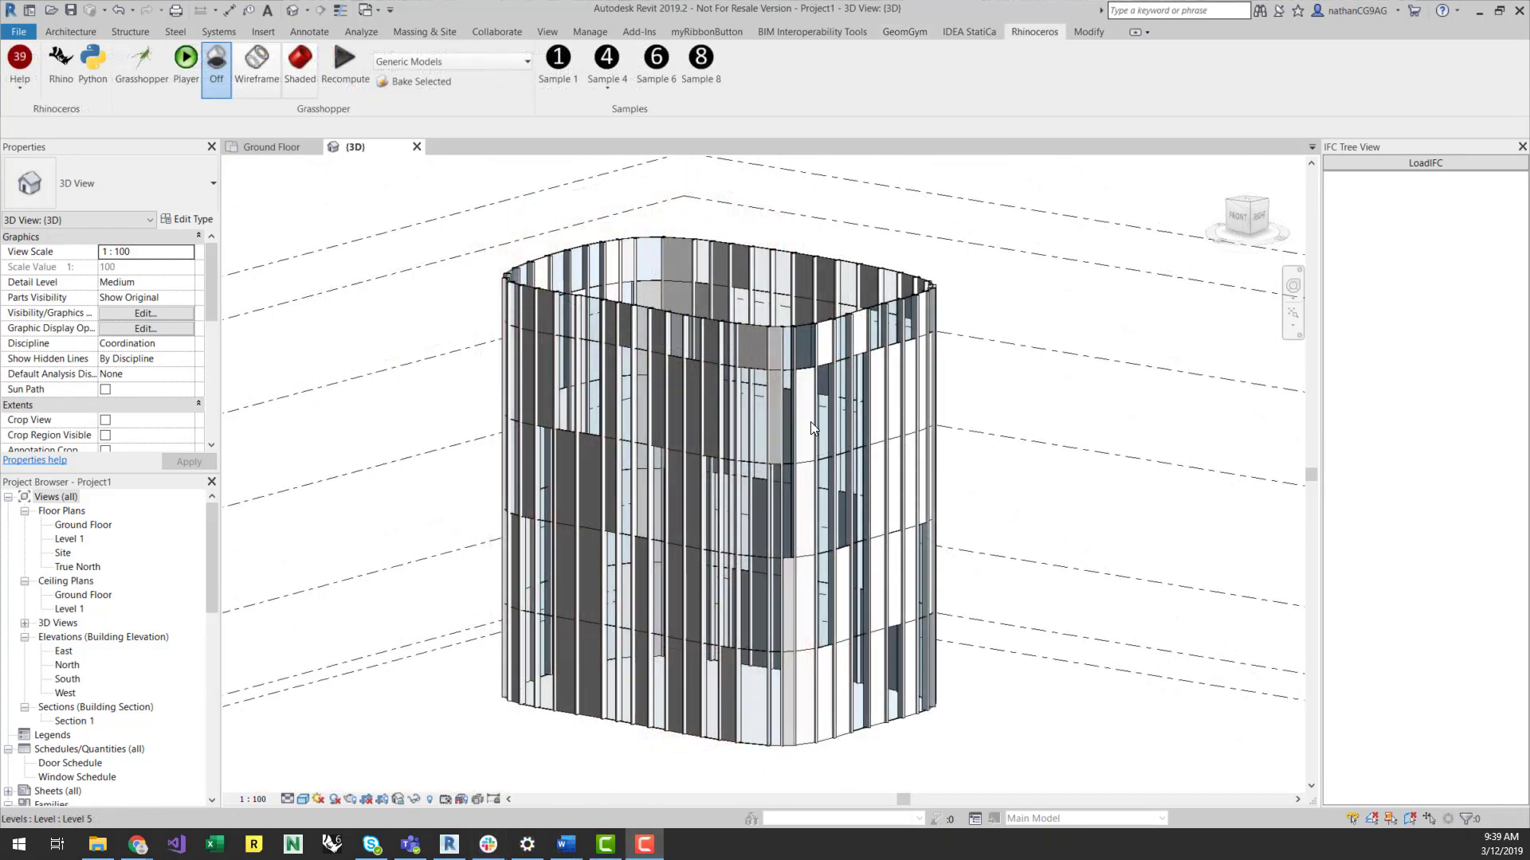
scroll(812, 428, up, 8)
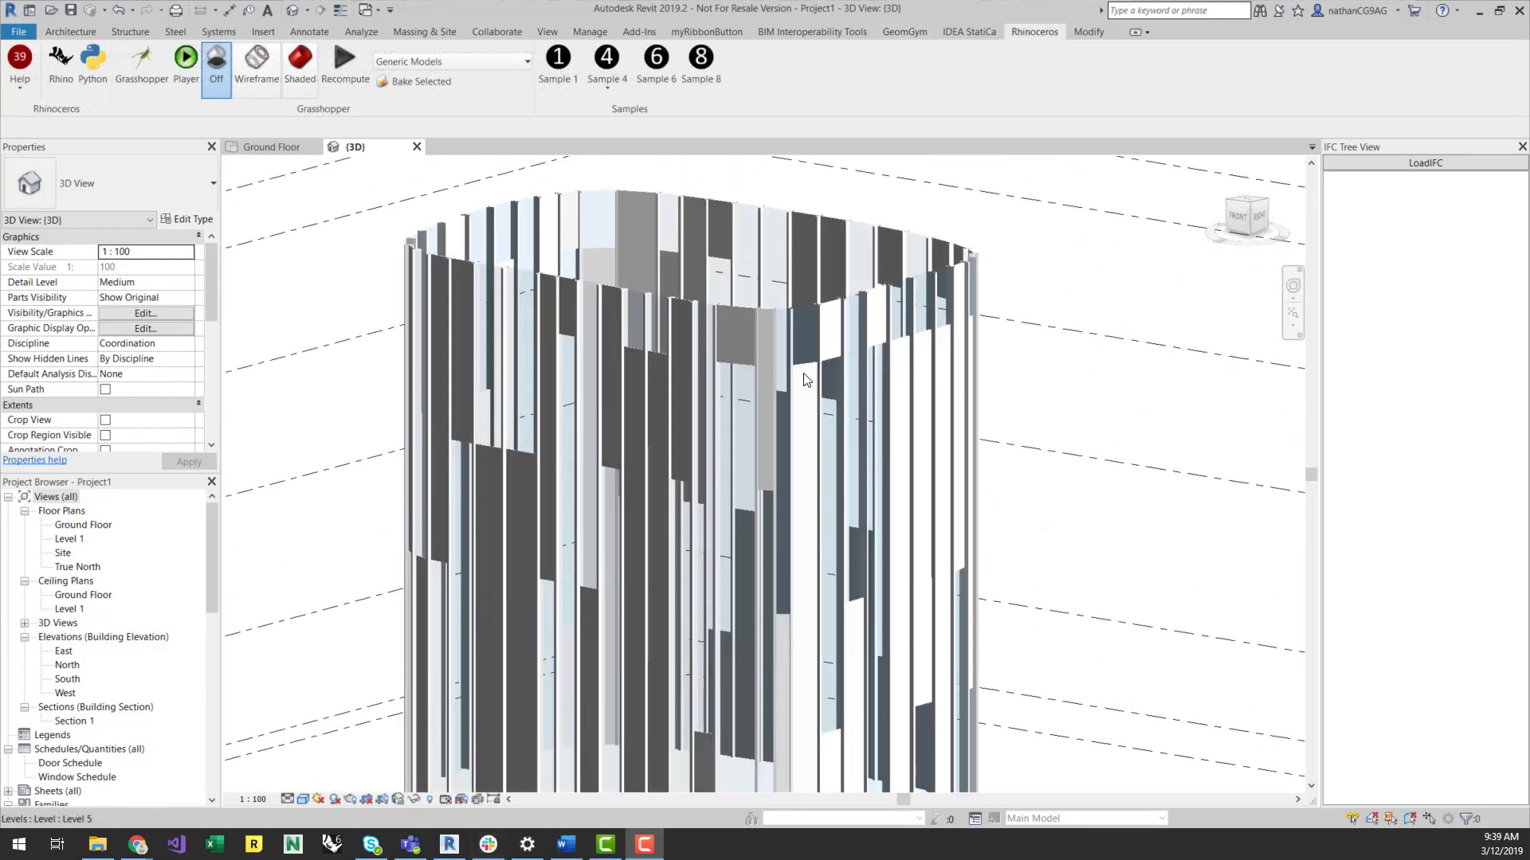